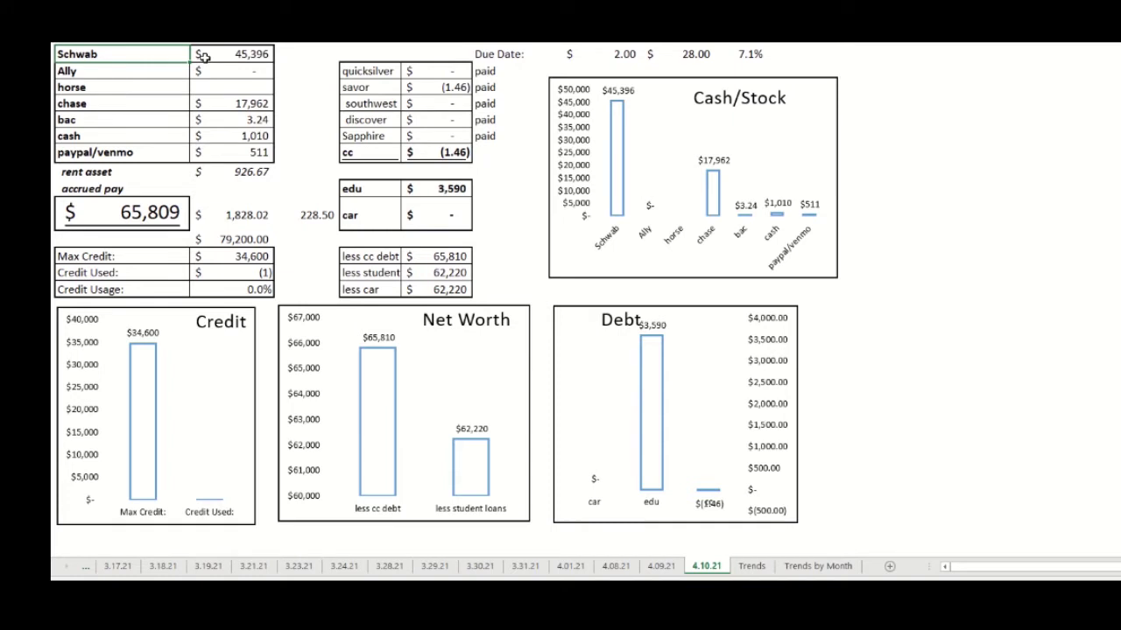
Review the asset rows from the Schwab balance of 45,396 down to rent at 926.67.
left_click(202, 56)
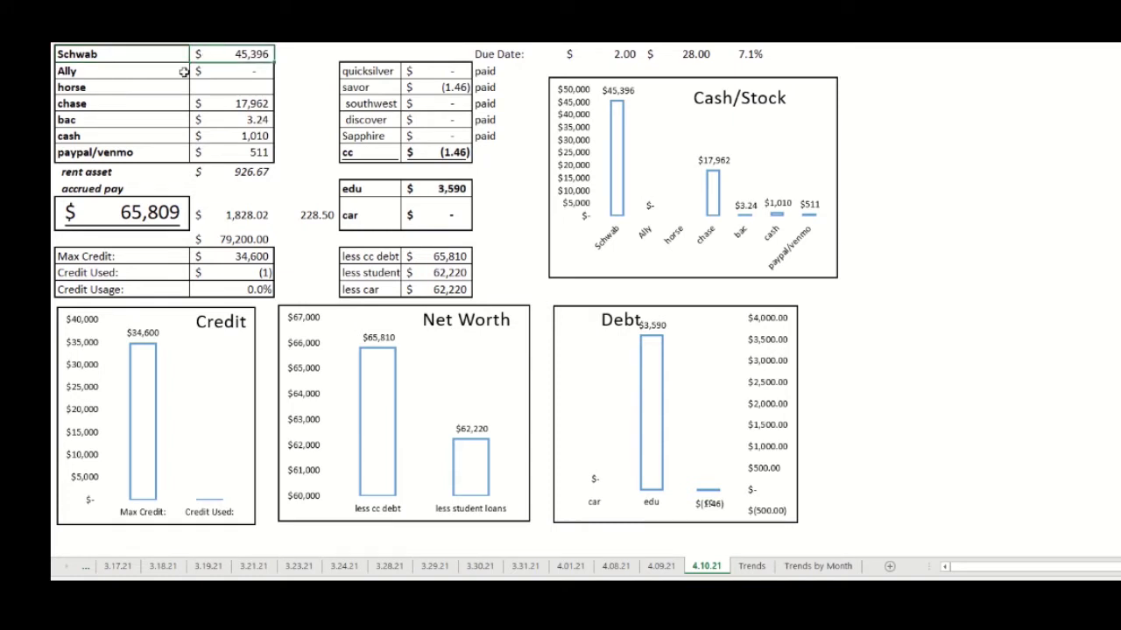
left_click(149, 109)
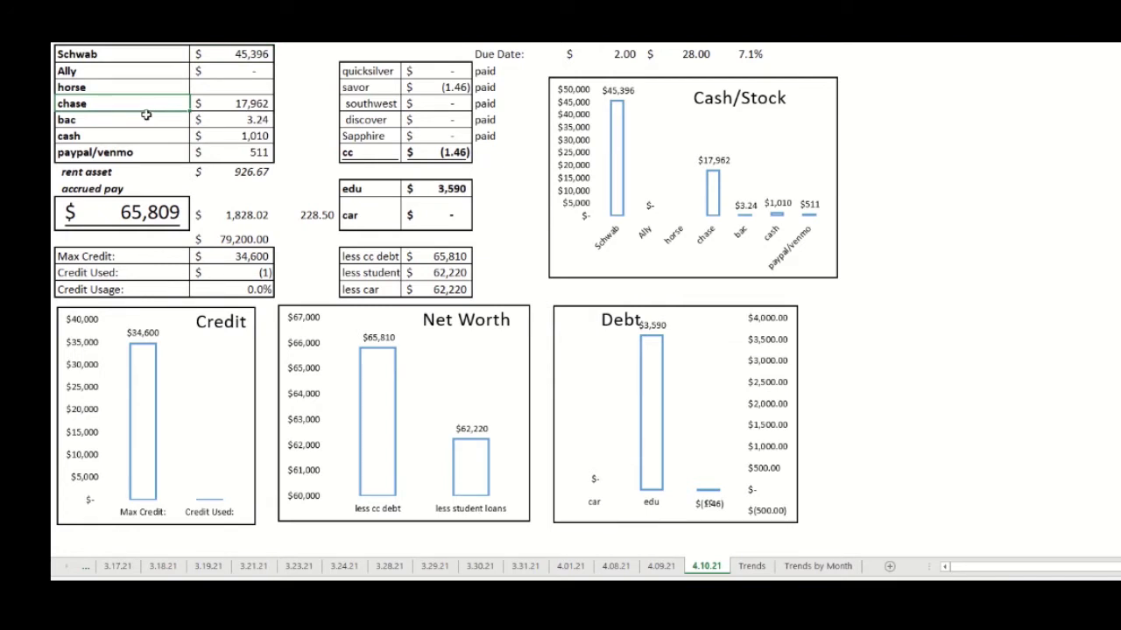
left_click(146, 116)
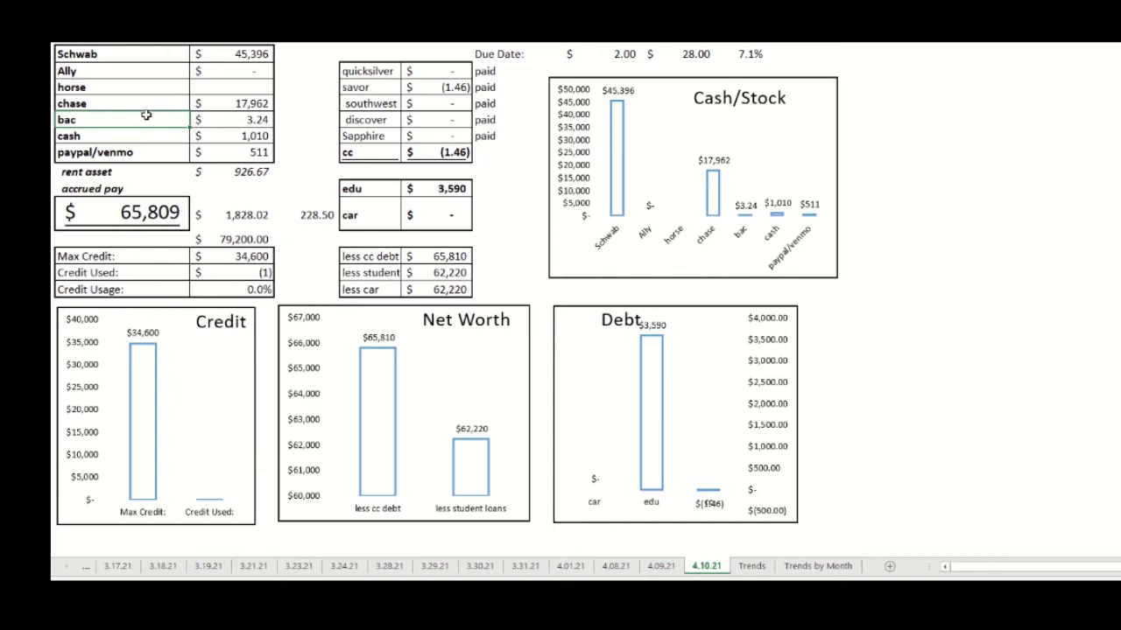
key("Down")
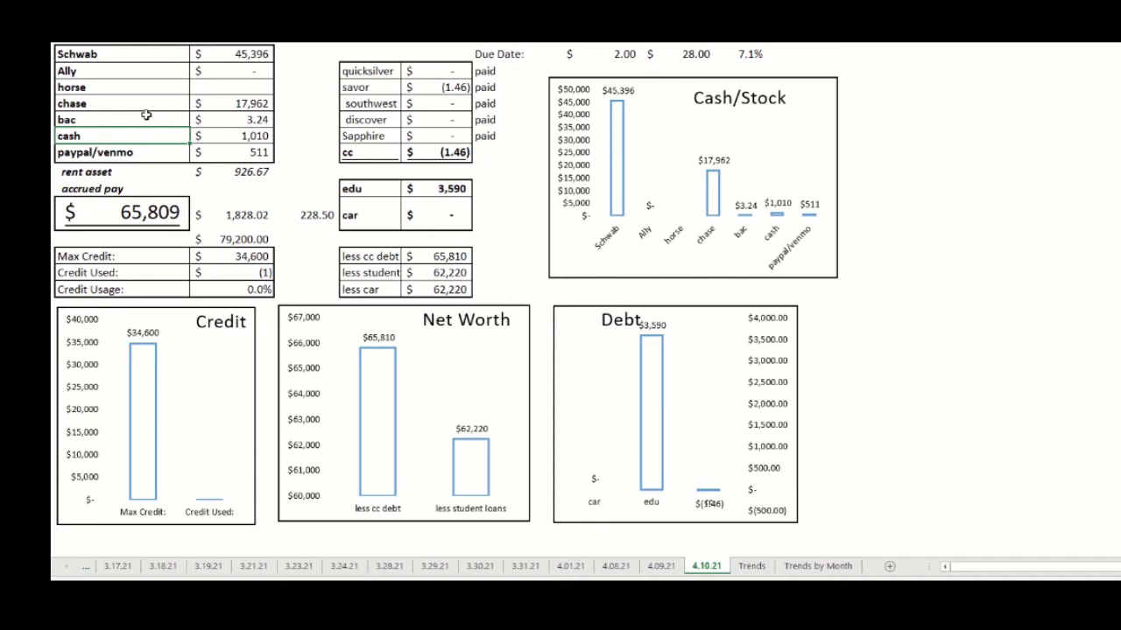
key("Down")
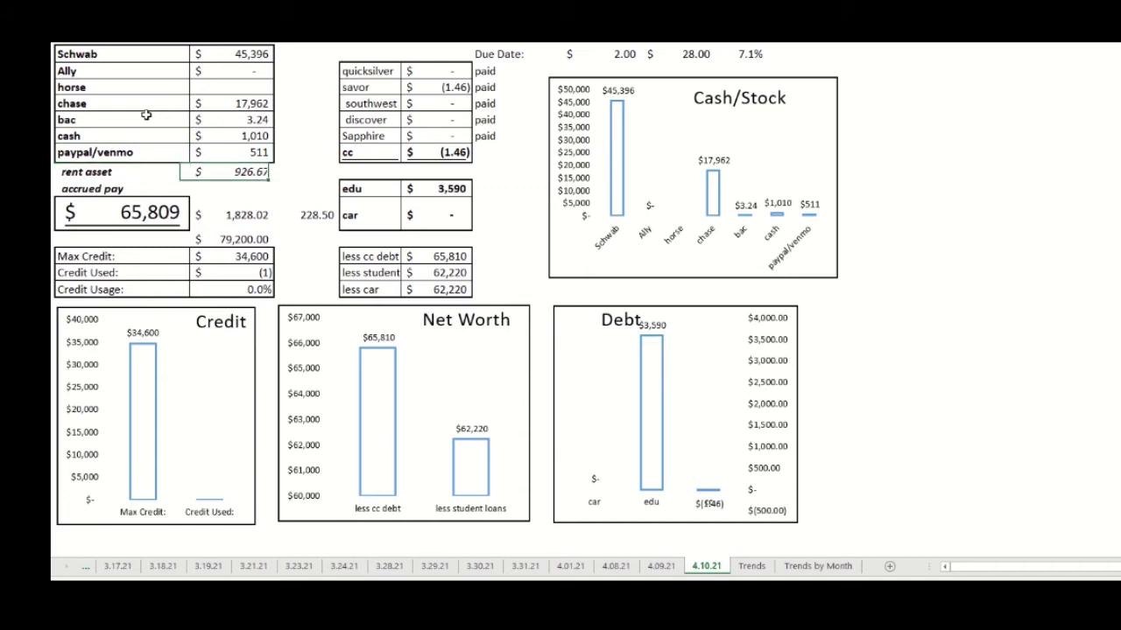
key("Down")
key("Right")
key("Left")
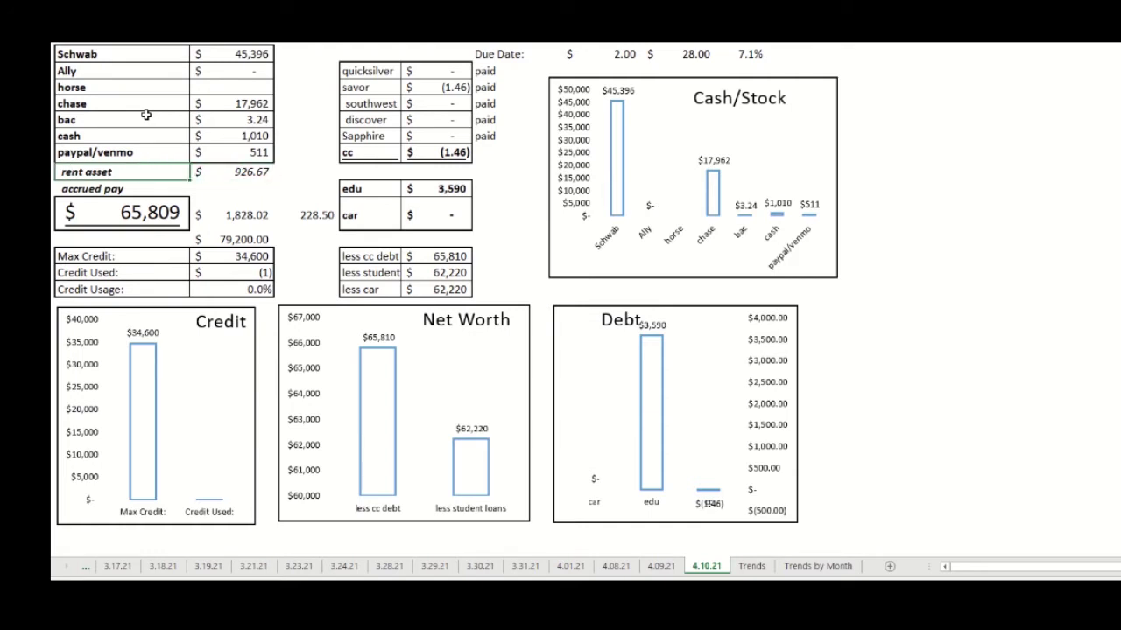
key("Down")
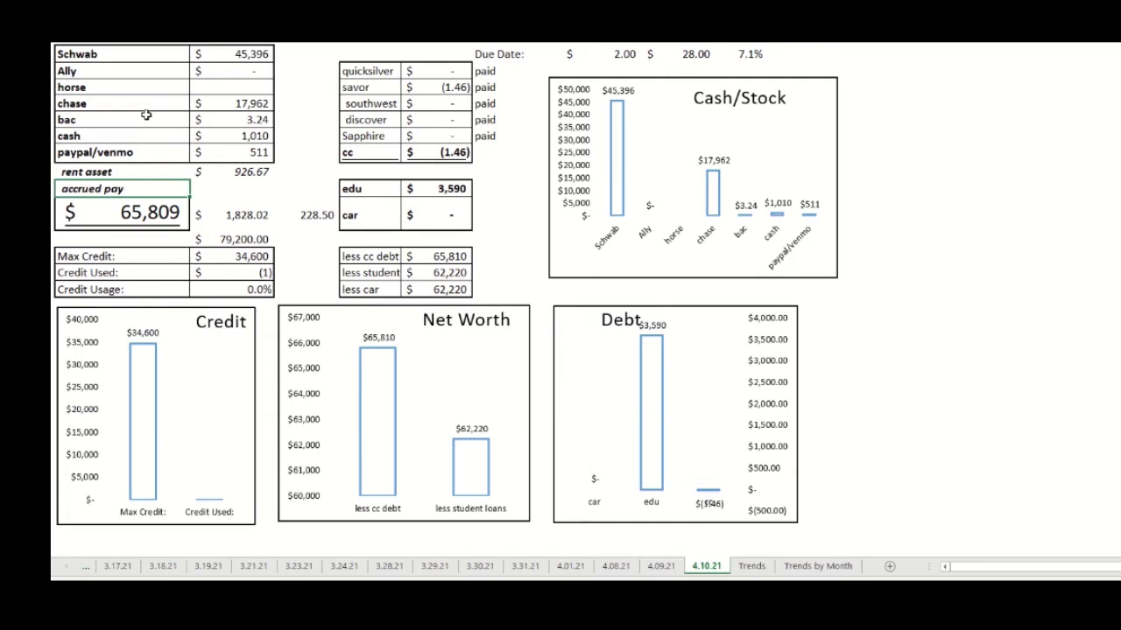
key("Up")
key("Right")
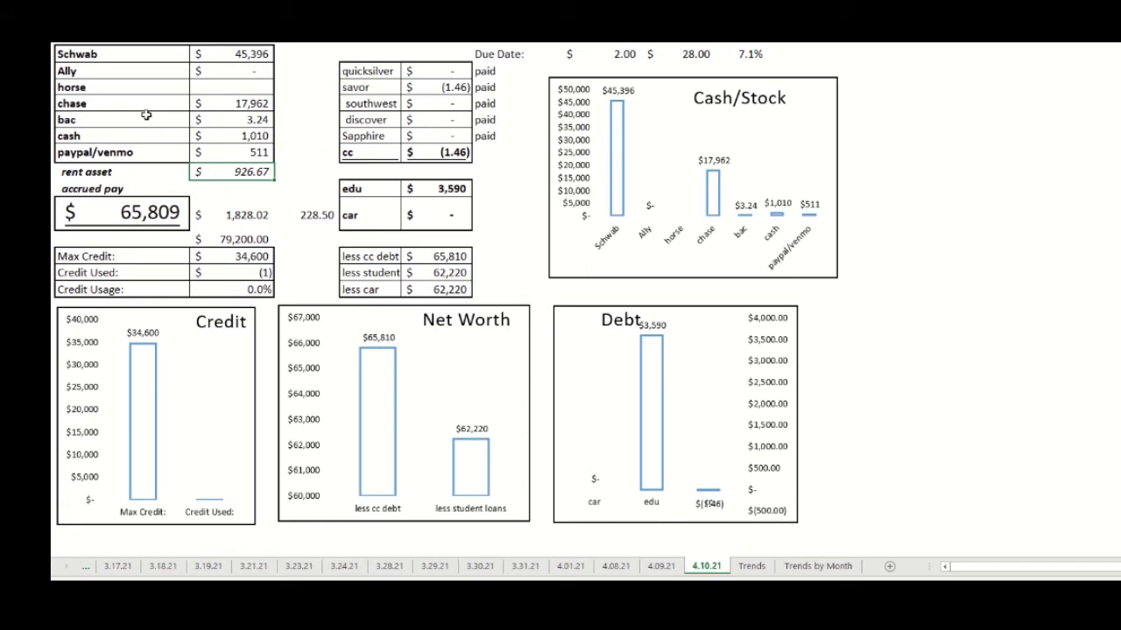
Check the empty accrued pay value and the credit card balances, including savor's (1.46).
key("Down")
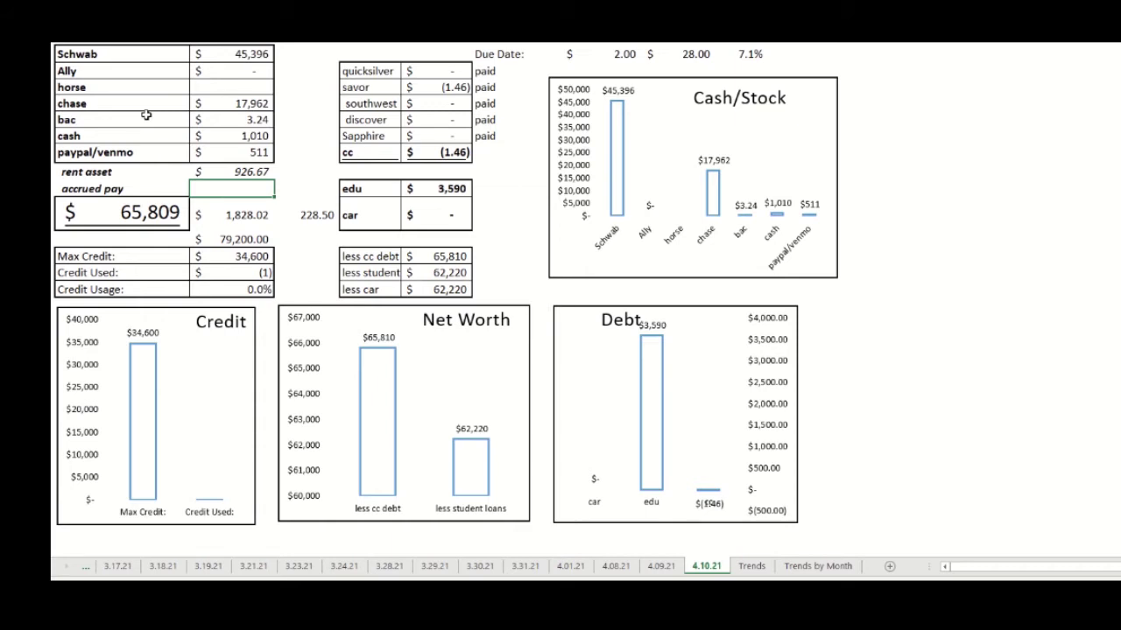
key("Up")
key("Down")
key("Up")
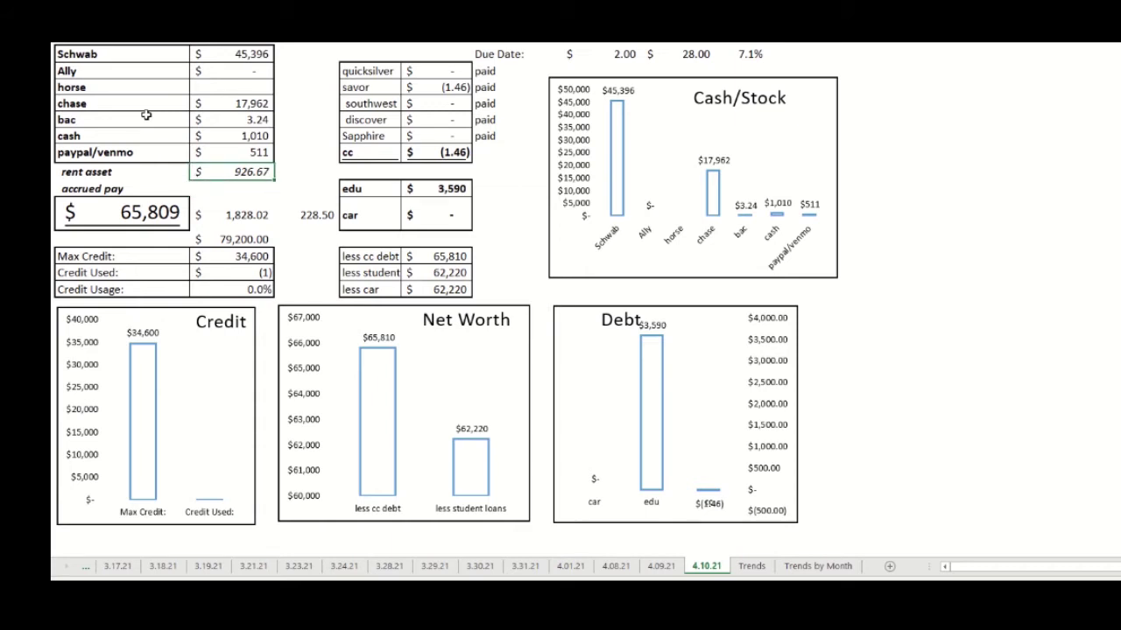
key("Down")
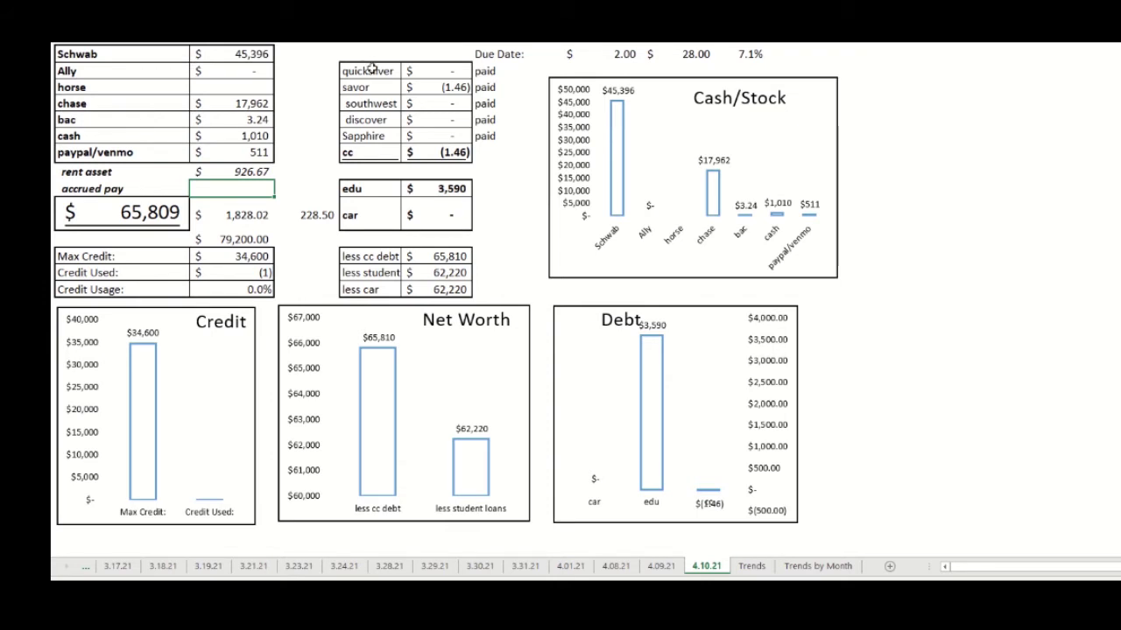
left_click_drag(371, 70, 416, 153)
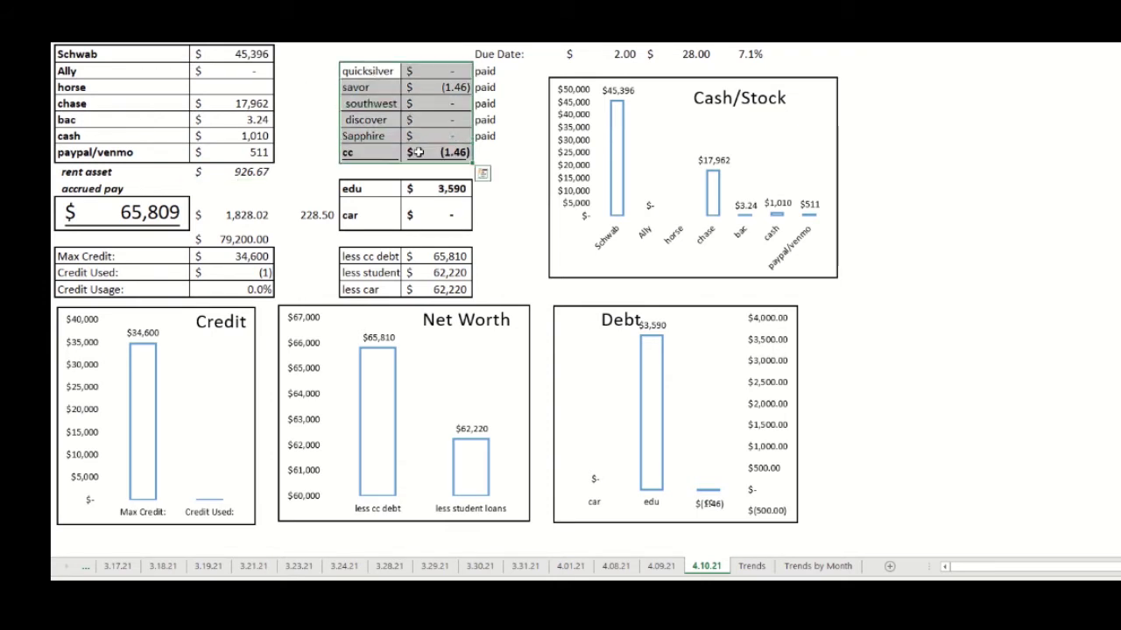
left_click(368, 103)
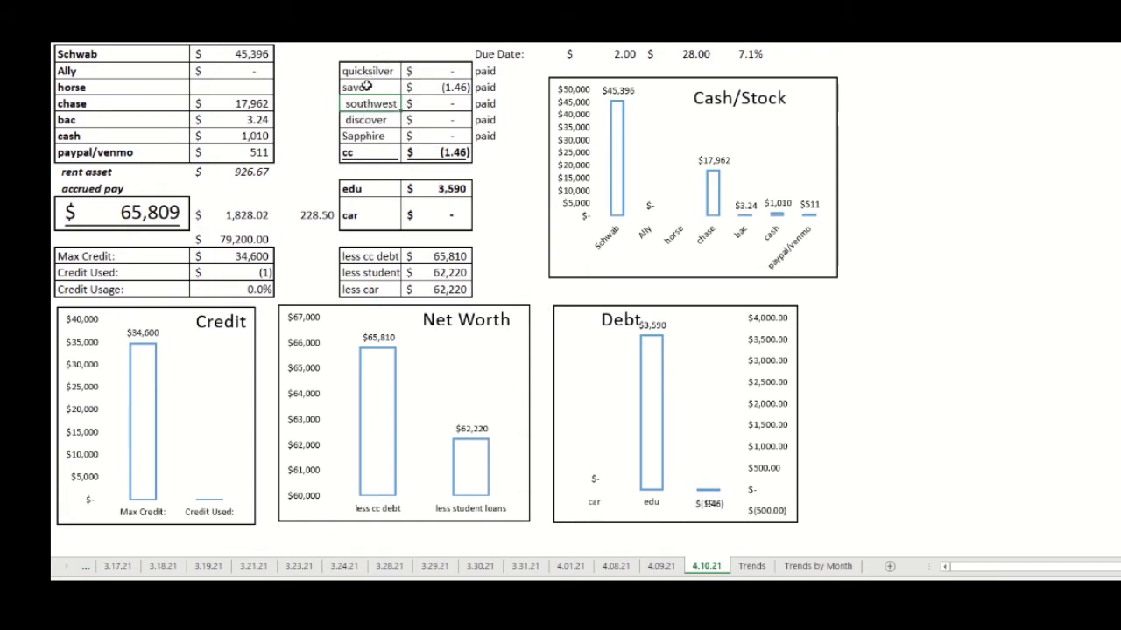
left_click(366, 85)
left_click(407, 88)
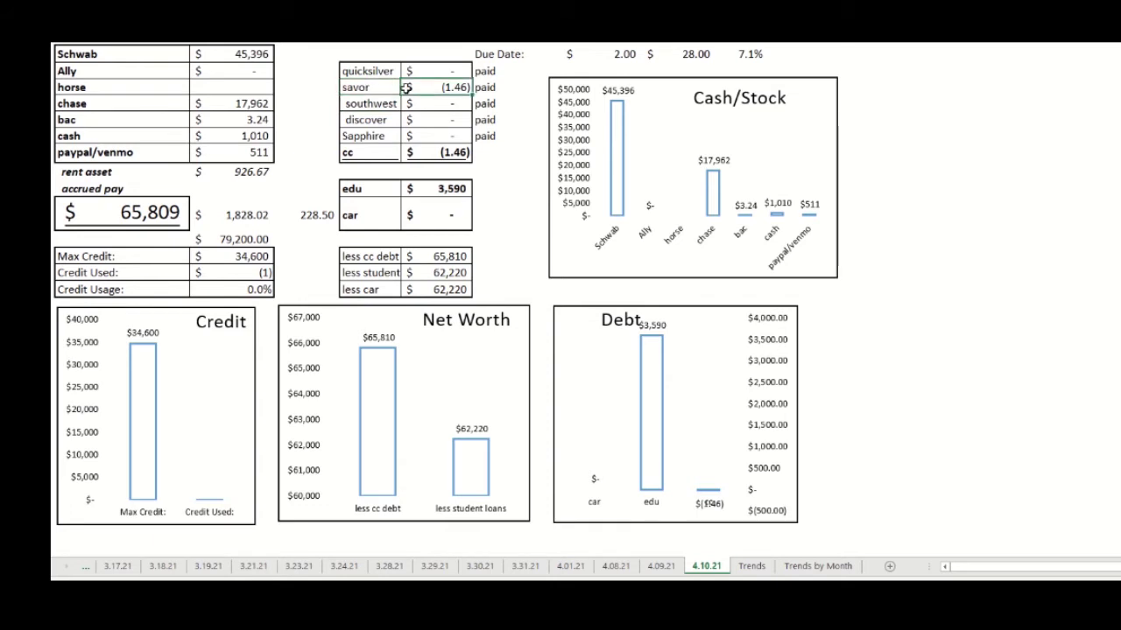
left_click(384, 89)
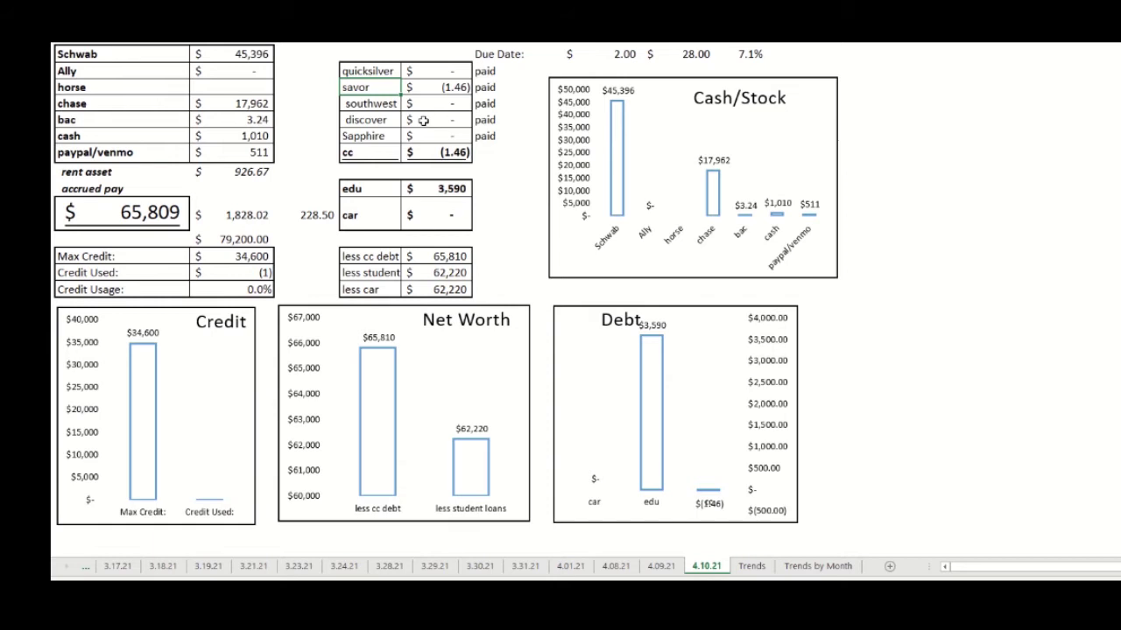
key("Right")
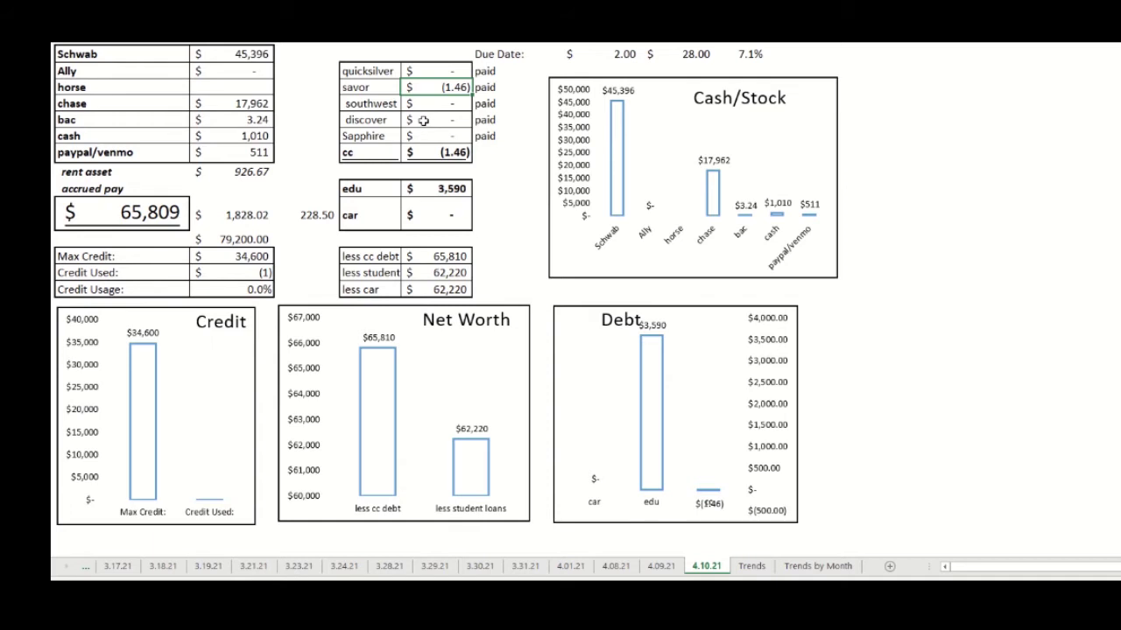
Check the edu and car debt rows, including 1,828.02, then go to the Trends sheet.
left_click(373, 188)
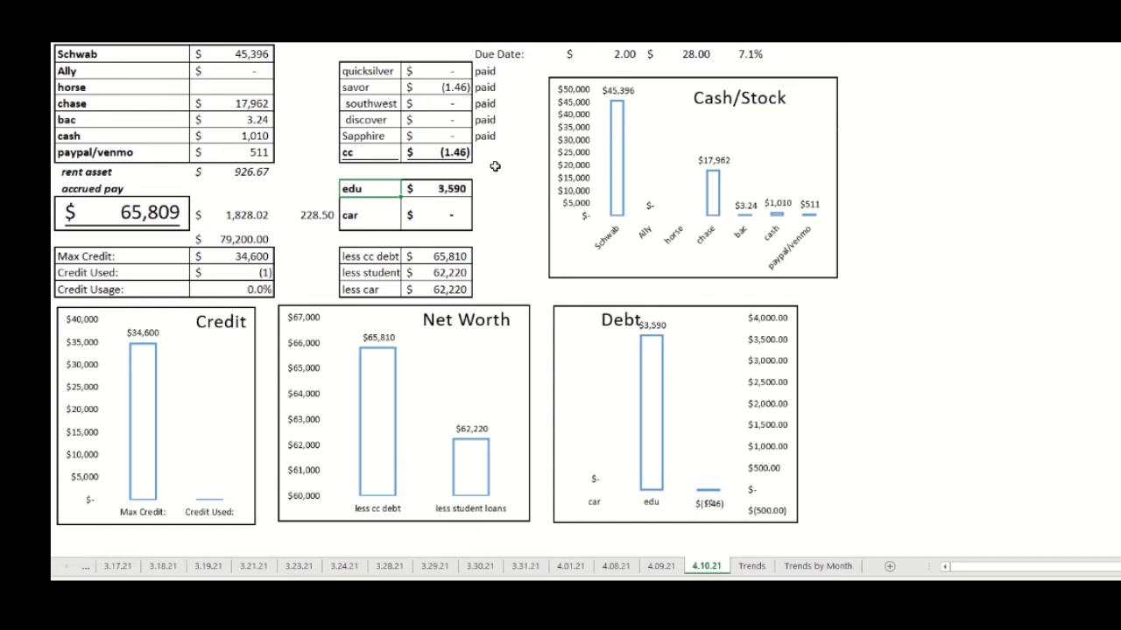
key("Down")
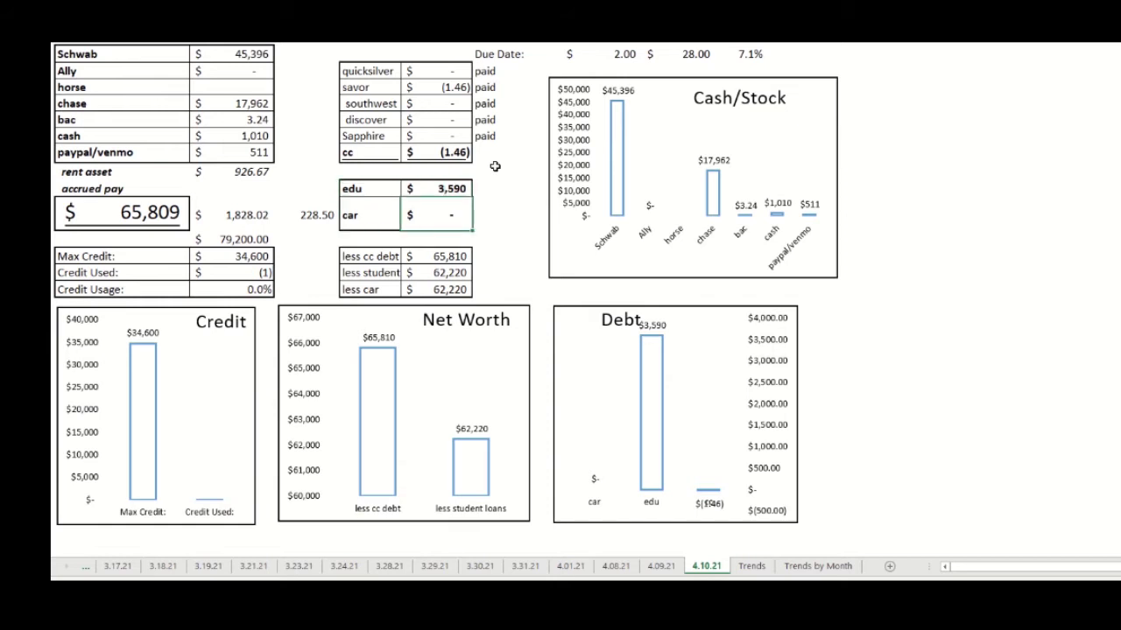
key("Left")
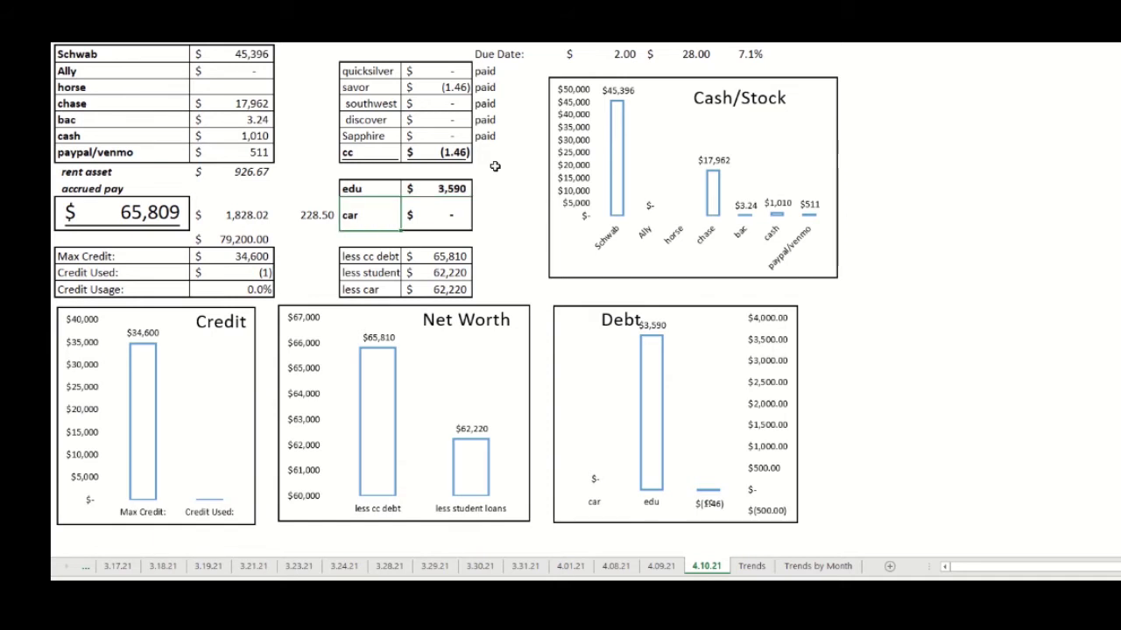
key("Left")
key("Left")
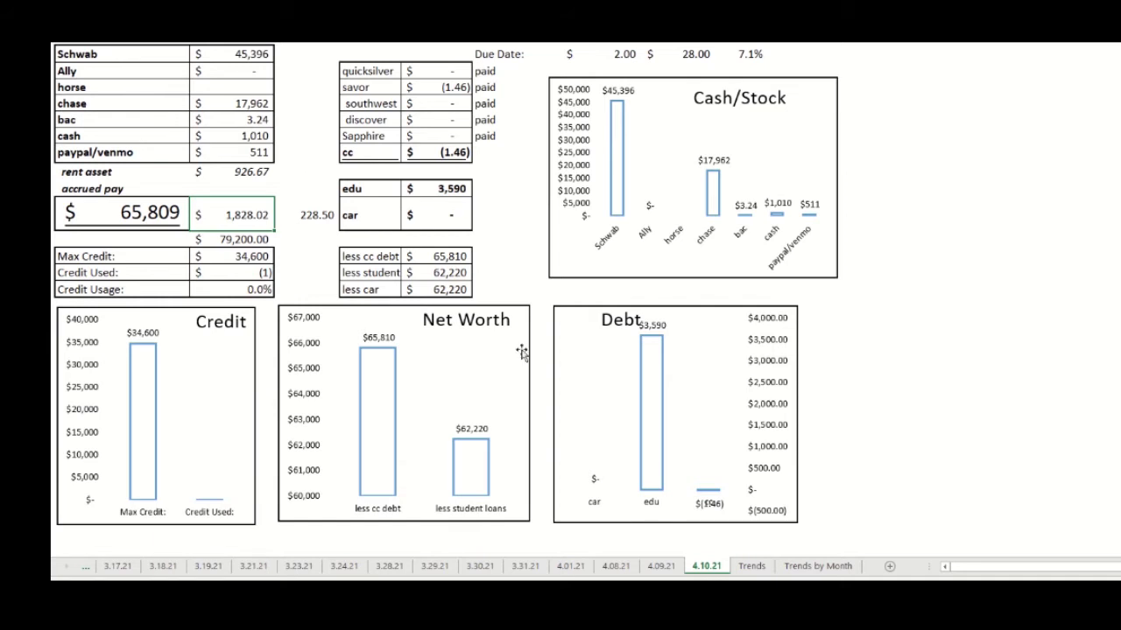
left_click(751, 568)
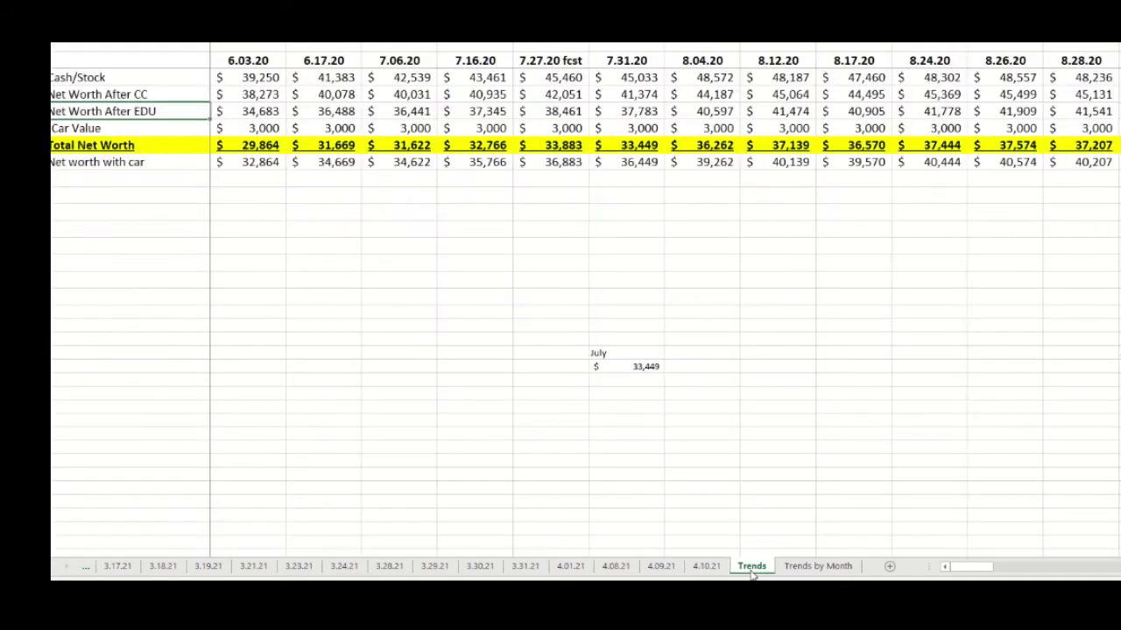
left_click(244, 61)
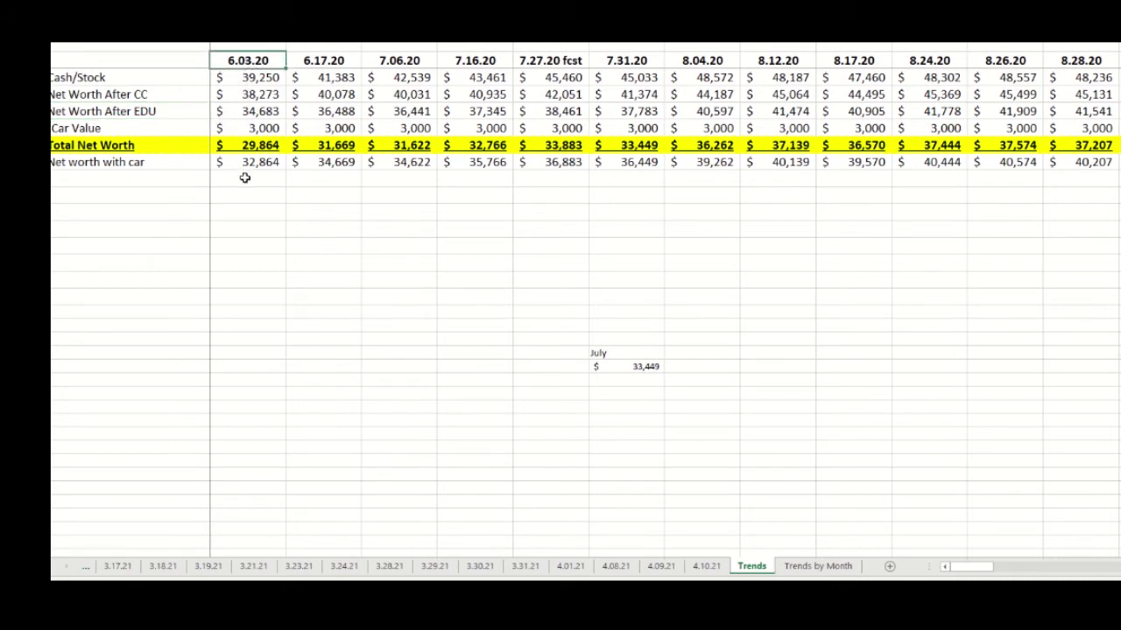
left_click(267, 75)
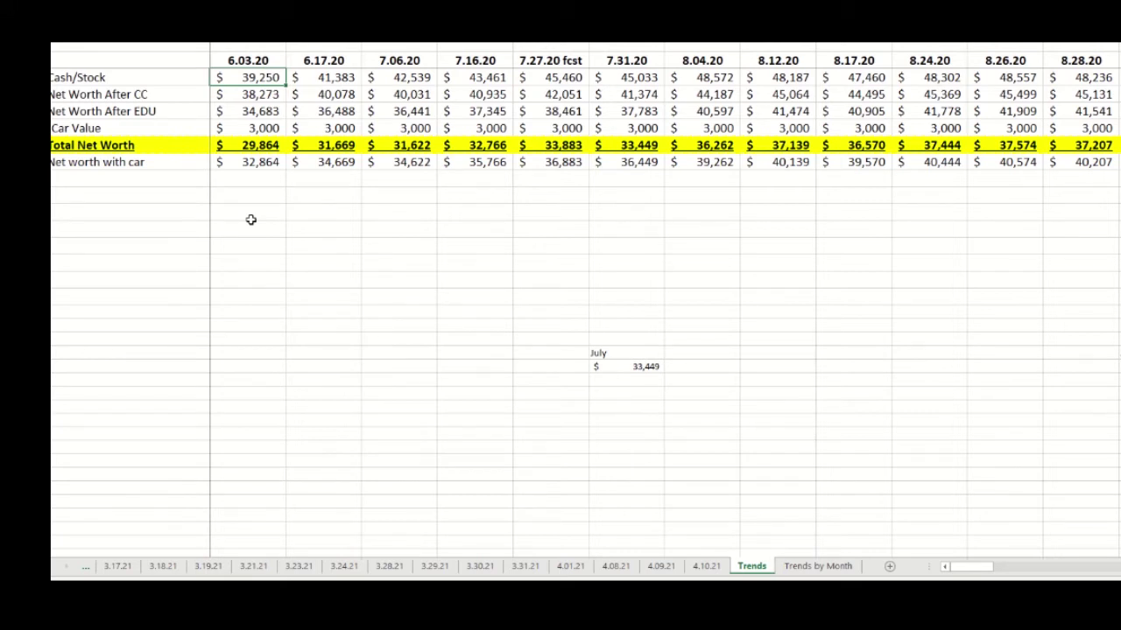
key("Down")
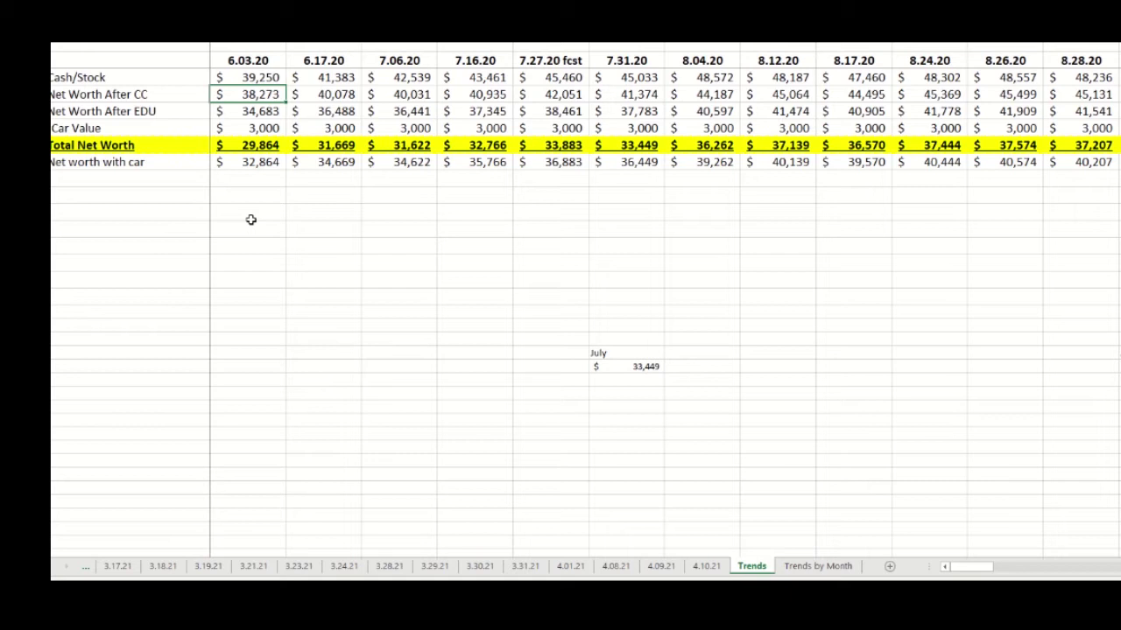
key("Down")
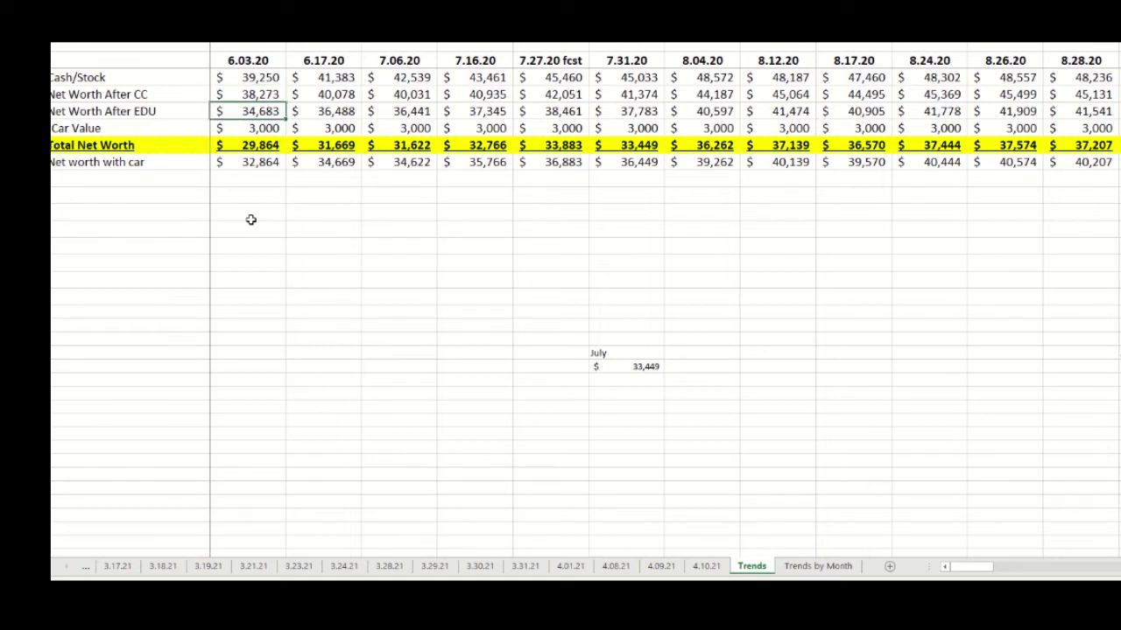
key("Down")
key("Down")
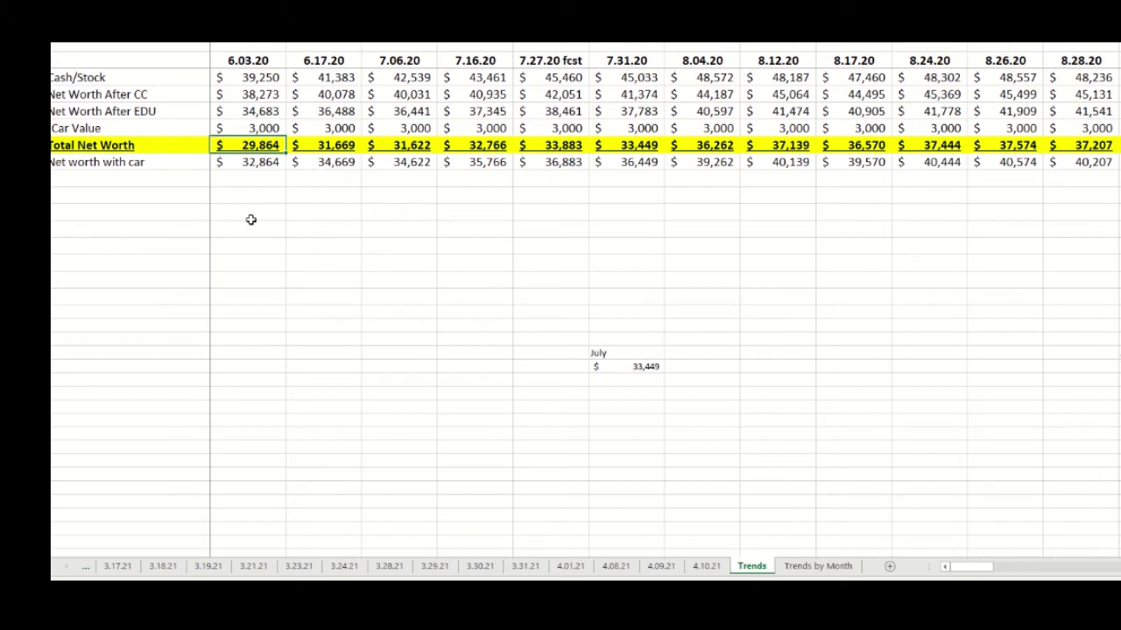
Scroll Trends right to the latest dates, where net worth reaches $62,604 by 4.01.21.
scroll(250, 219, "right", 20)
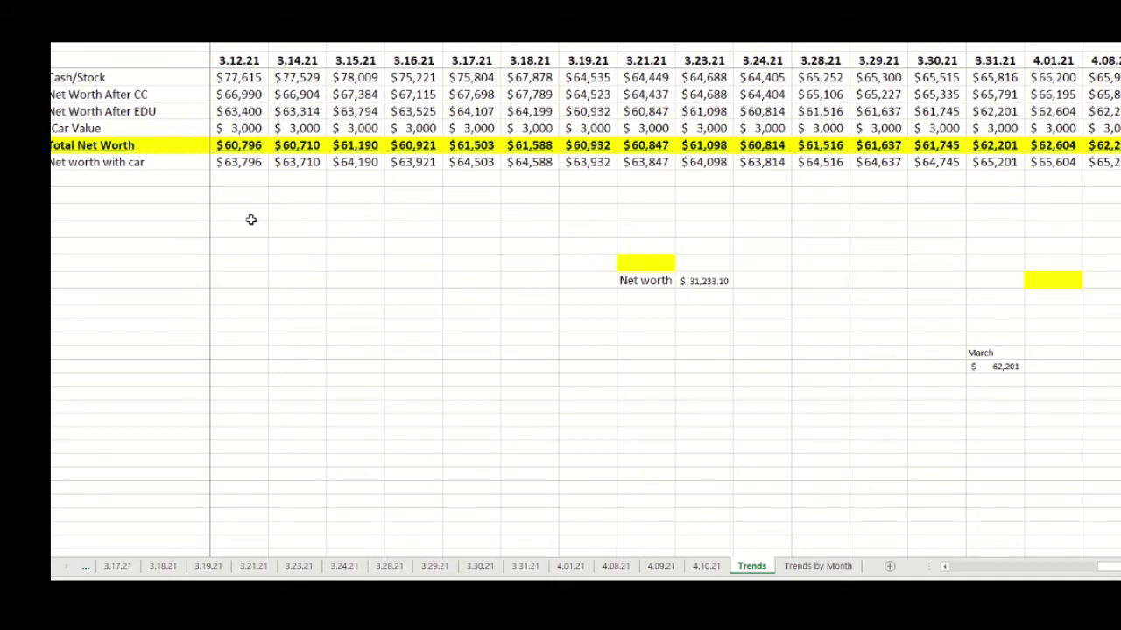
scroll(250, 220, "left", 20)
scroll(250, 219, "right", 20)
key("ctrl+Page_Down")
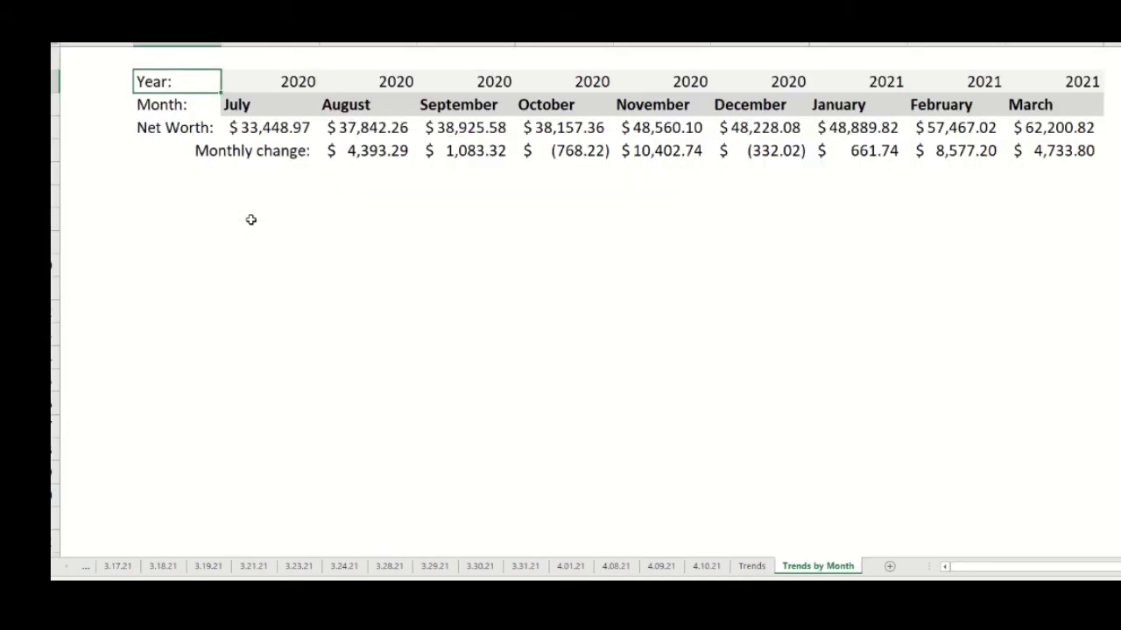
key("ctrl+Page_Up")
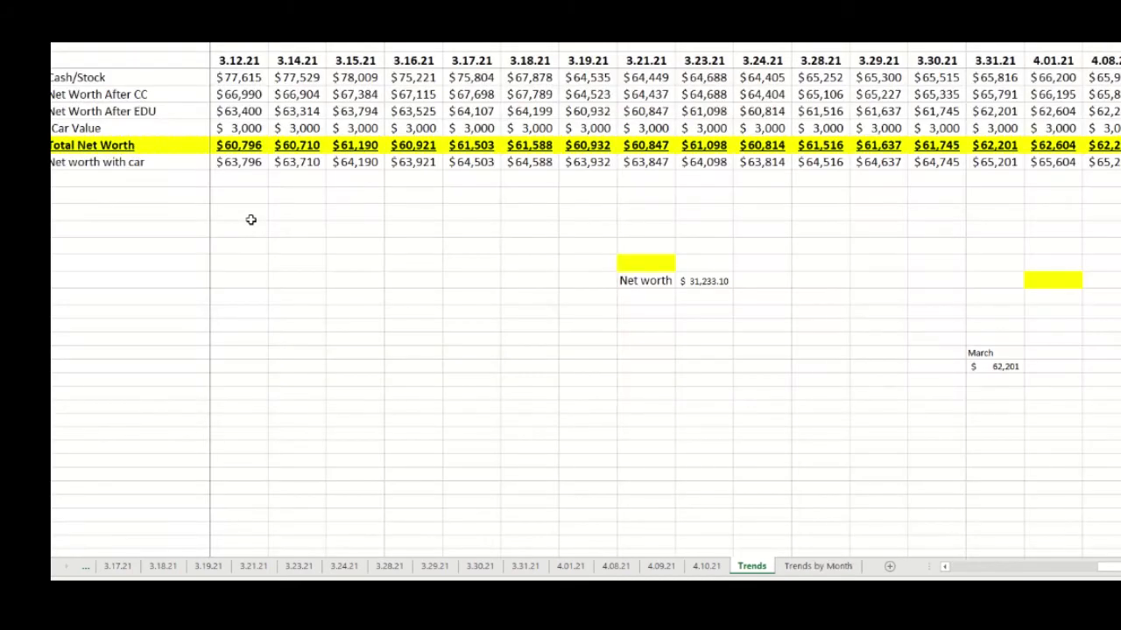
key("Left")
key("Left")
key("Left")
key("Left")
key("Left")
key("Left")
key("Left")
key("Left")
key("Left")
key("Left")
key("Left")
key("Left")
key("Left")
key("Left")
key("Left")
key("Left")
key("Left")
key("Left")
key("Left")
key("Left")
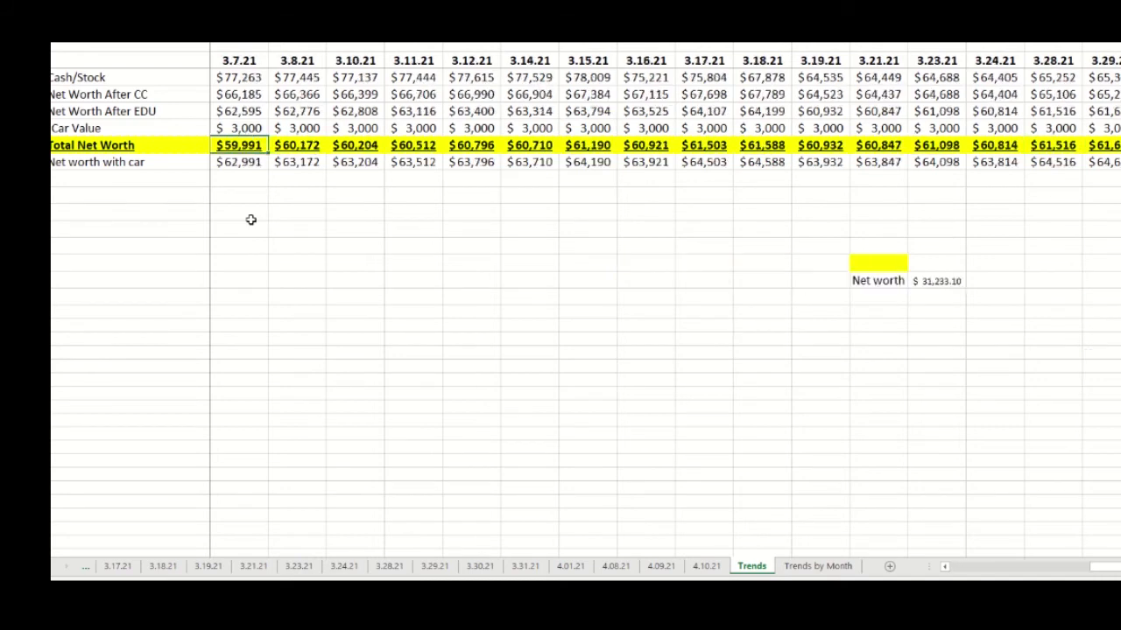
scroll(251, 220, "left", 5)
scroll(250, 220, "right", 12)
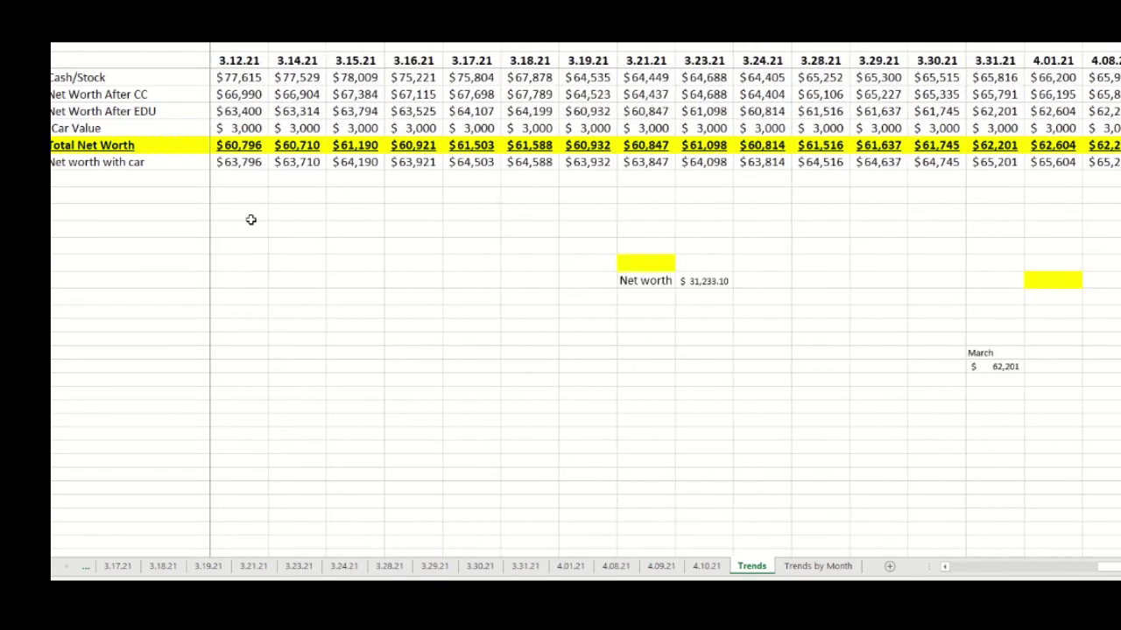
Step along the Trends by Month Net Worth row from July to November.
key("ctrl+Page_Down")
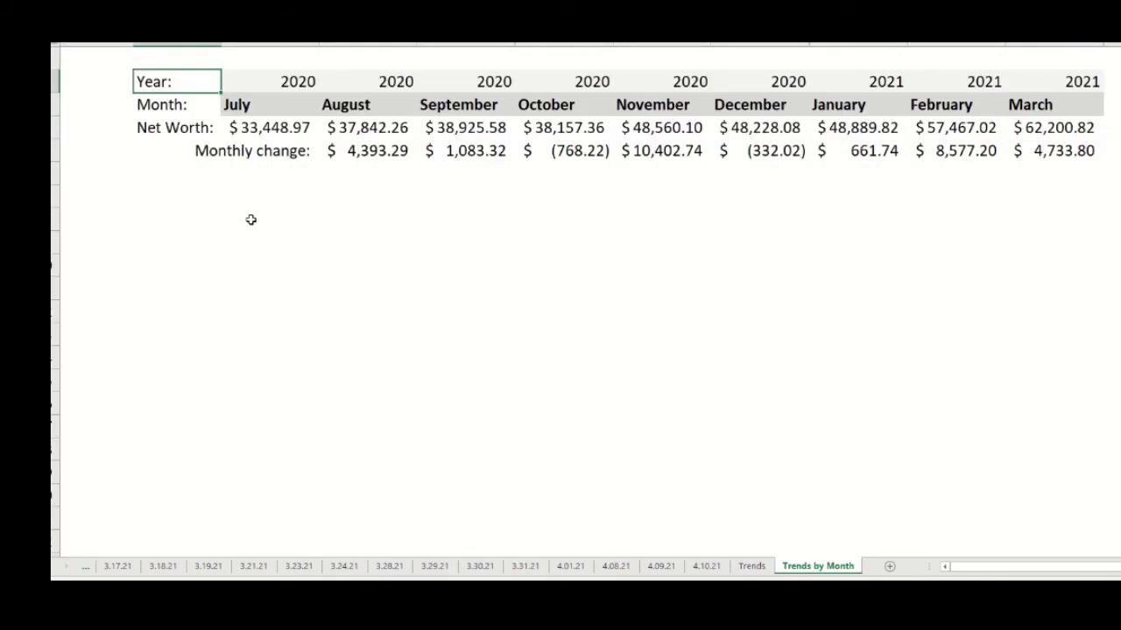
key("Right")
key("Down")
key("Right")
key("Right")
key("Right")
key("Right")
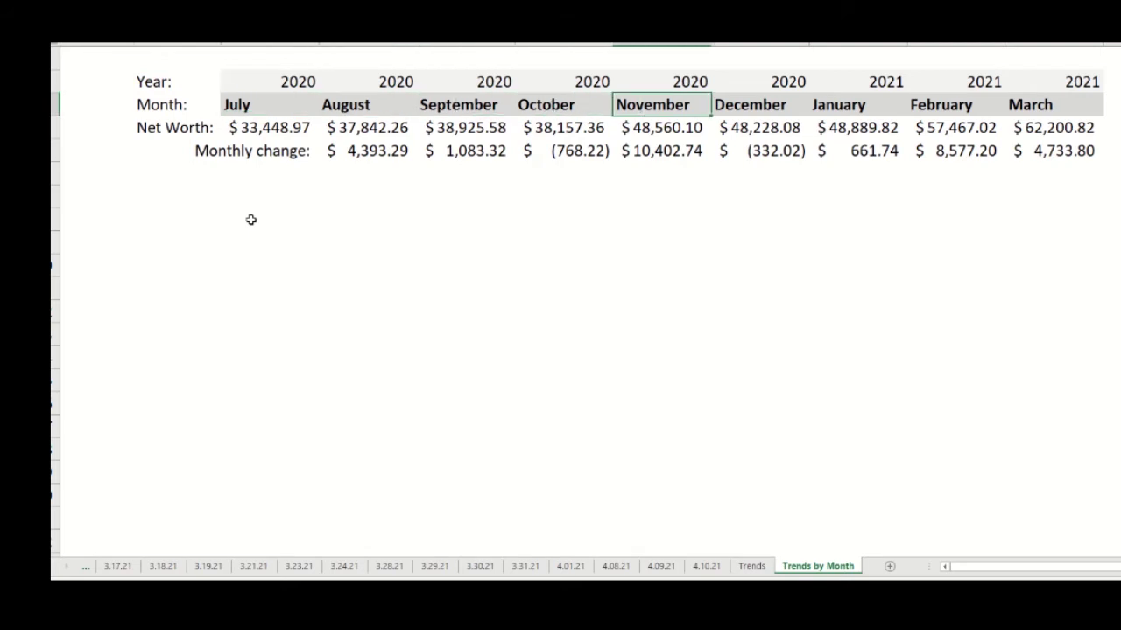
key("Left")
key("Left")
key("Left")
key("Left")
key("Down")
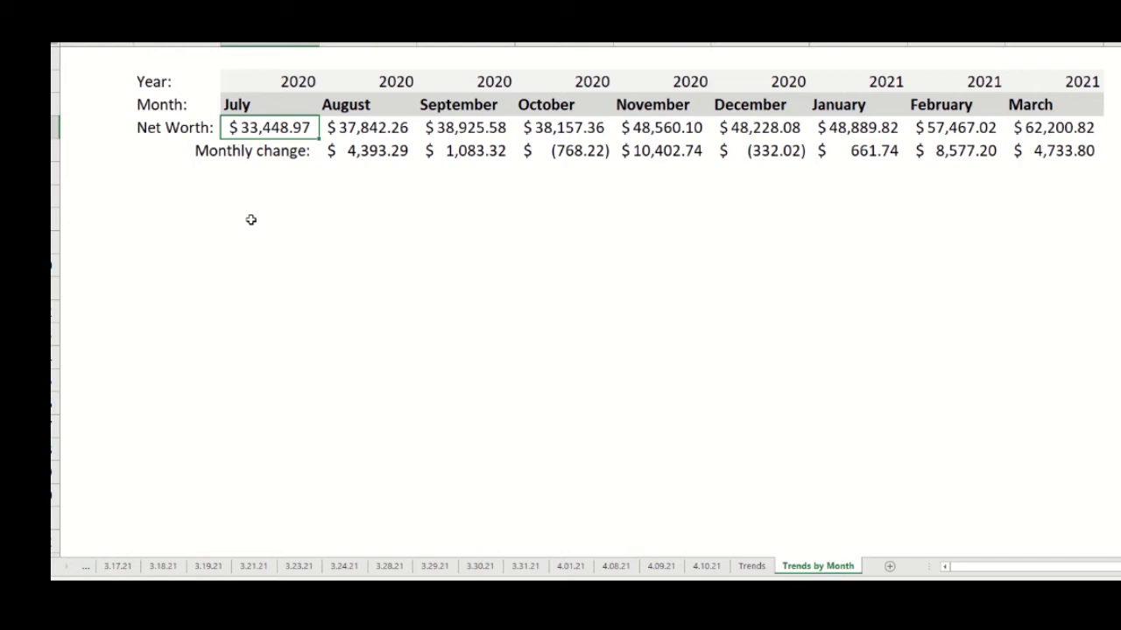
key("Right")
key("Right")
key("Right")
key("Right")
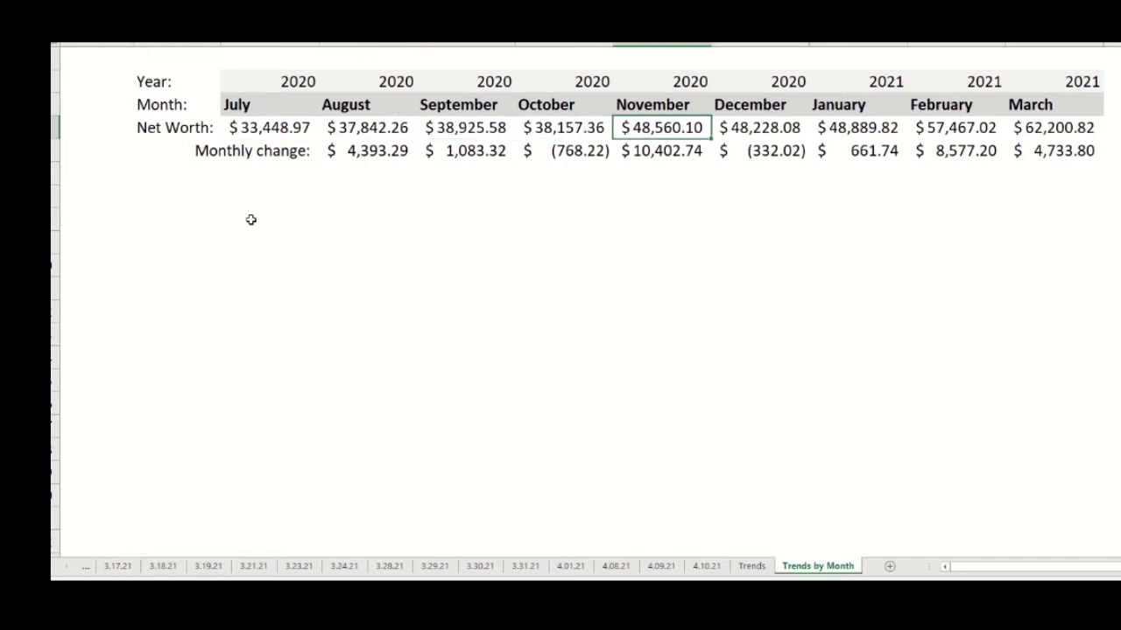
key("Left")
key("Left")
key("Left")
Review the monthly change values from August through March.
key("Down")
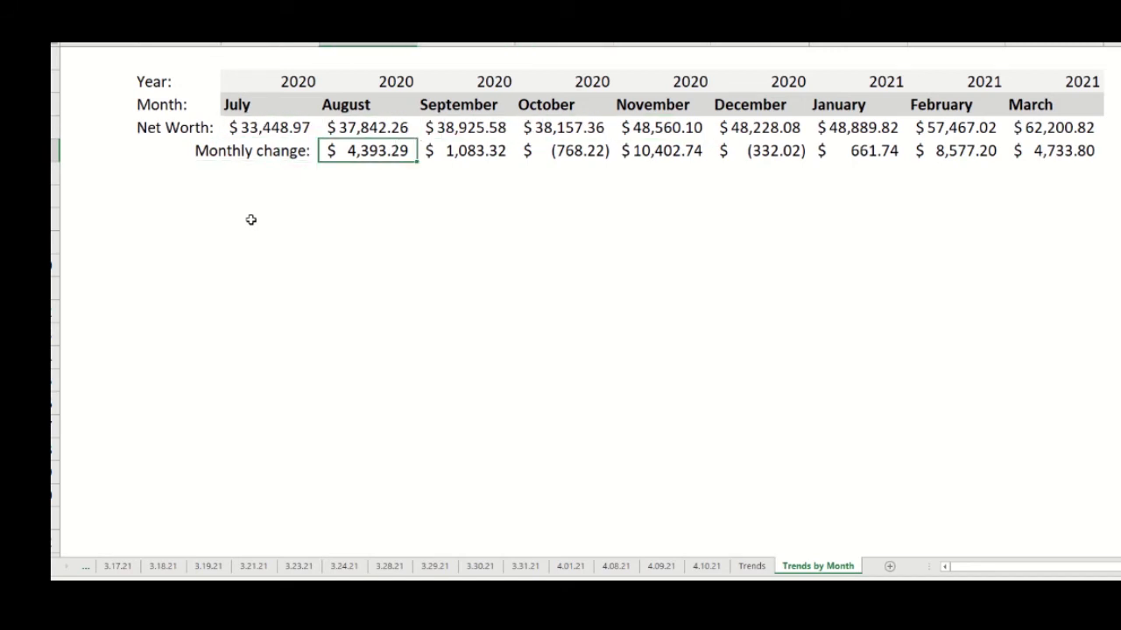
key("ctrl+shift+Right")
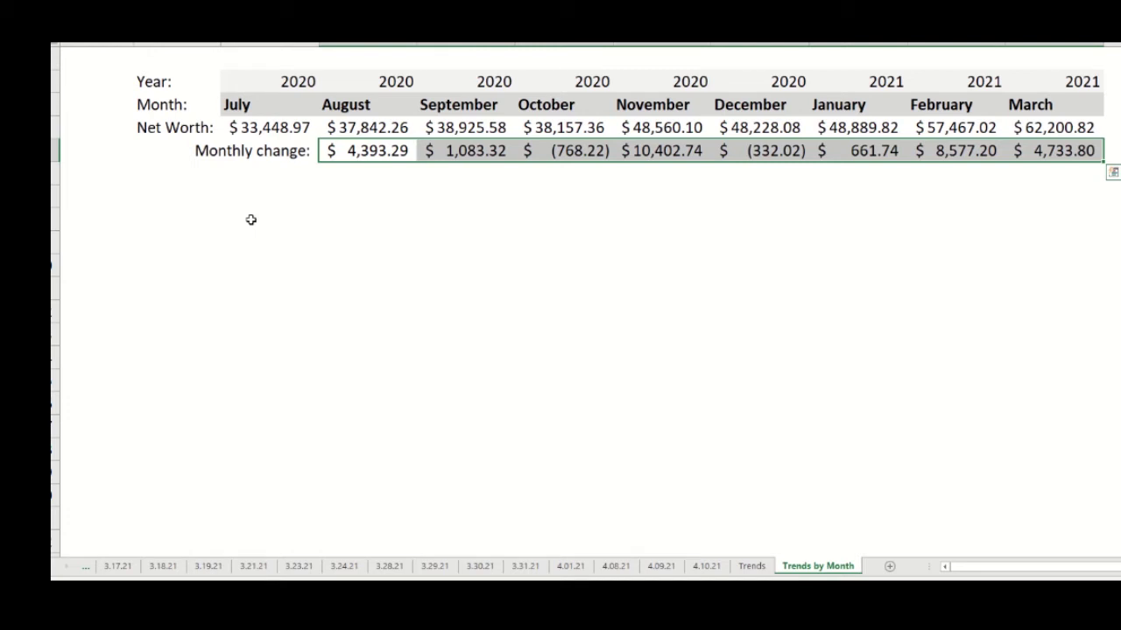
key("Right")
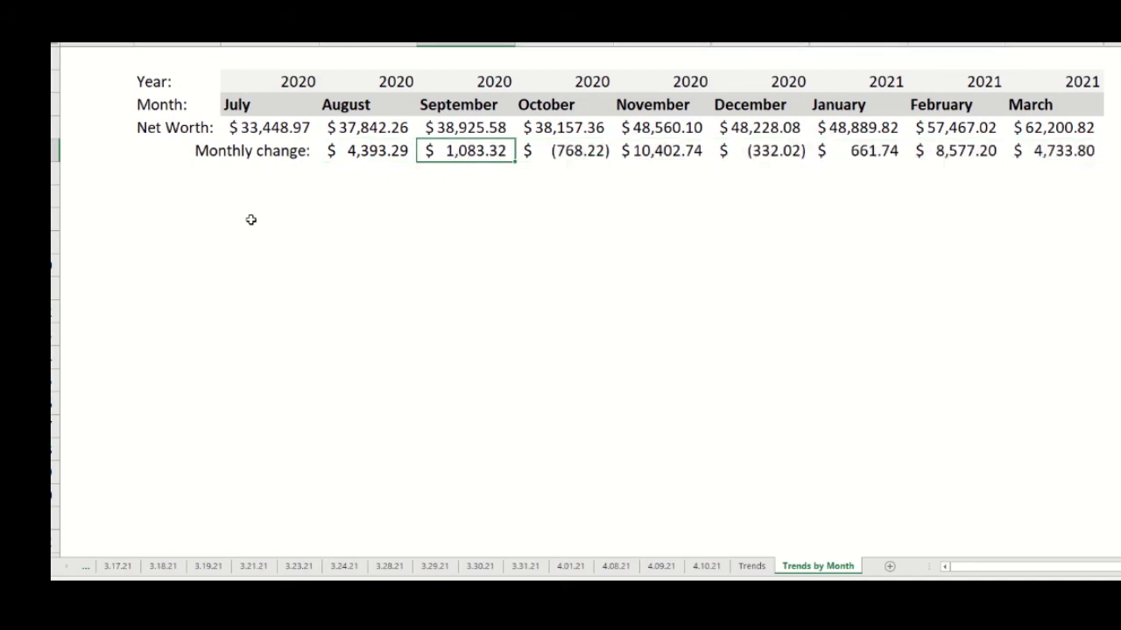
key("Left")
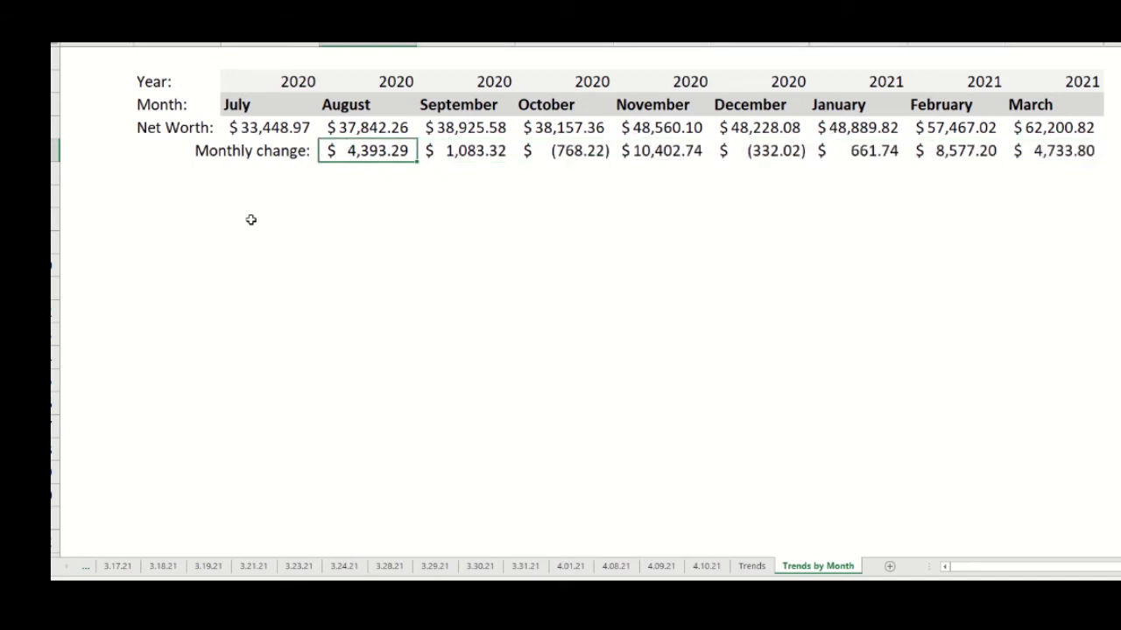
key("Right")
key("Right")
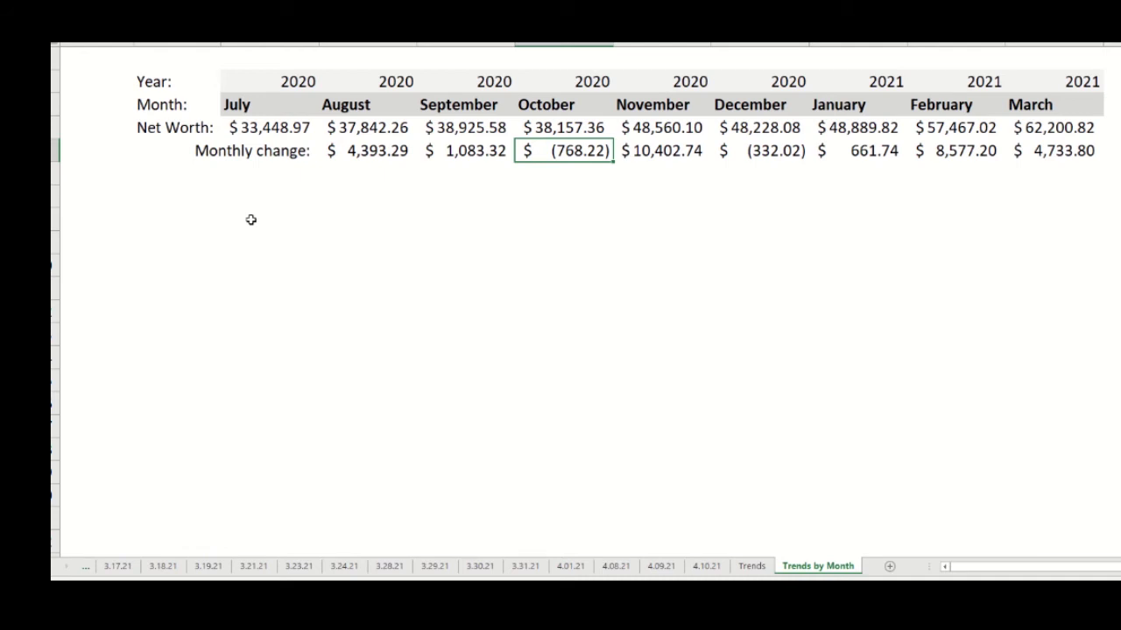
key("Right")
key("Right")
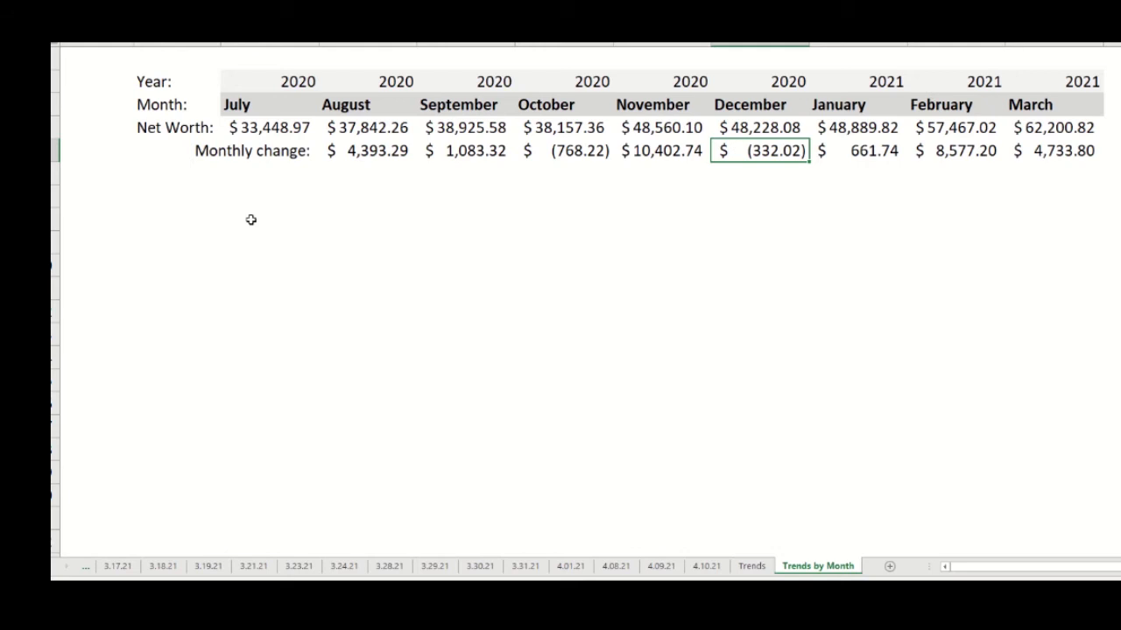
key("Left")
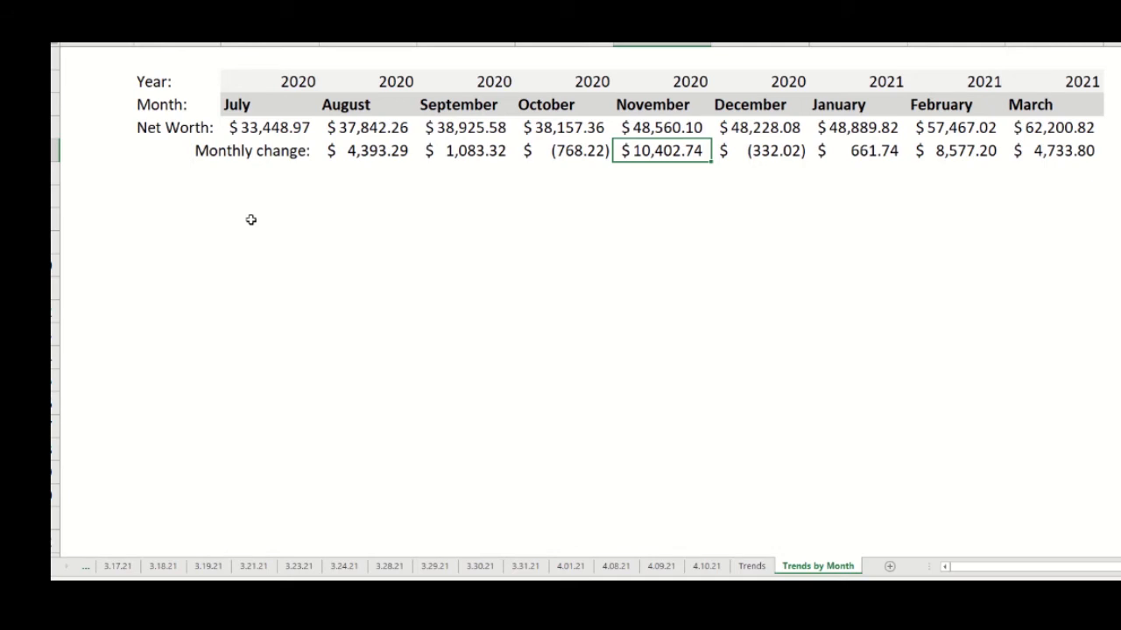
Leave November's monthly change cell and return to the 4.10.21 snapshot sheet.
key("Up")
key("Up")
key("Up")
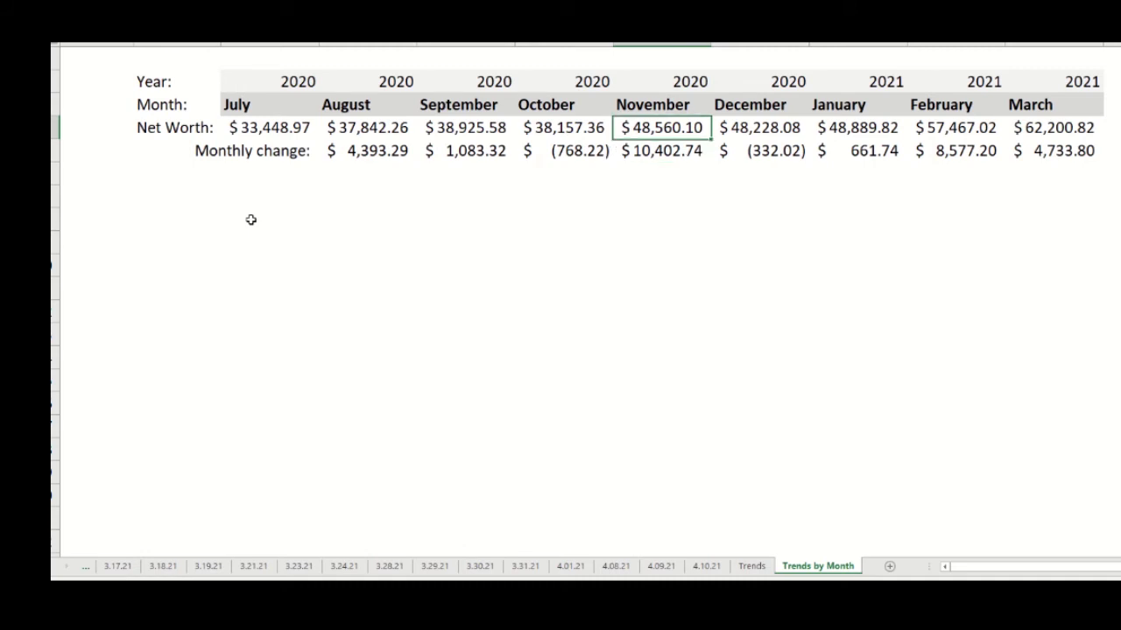
key("Down")
key("Down")
key("Down")
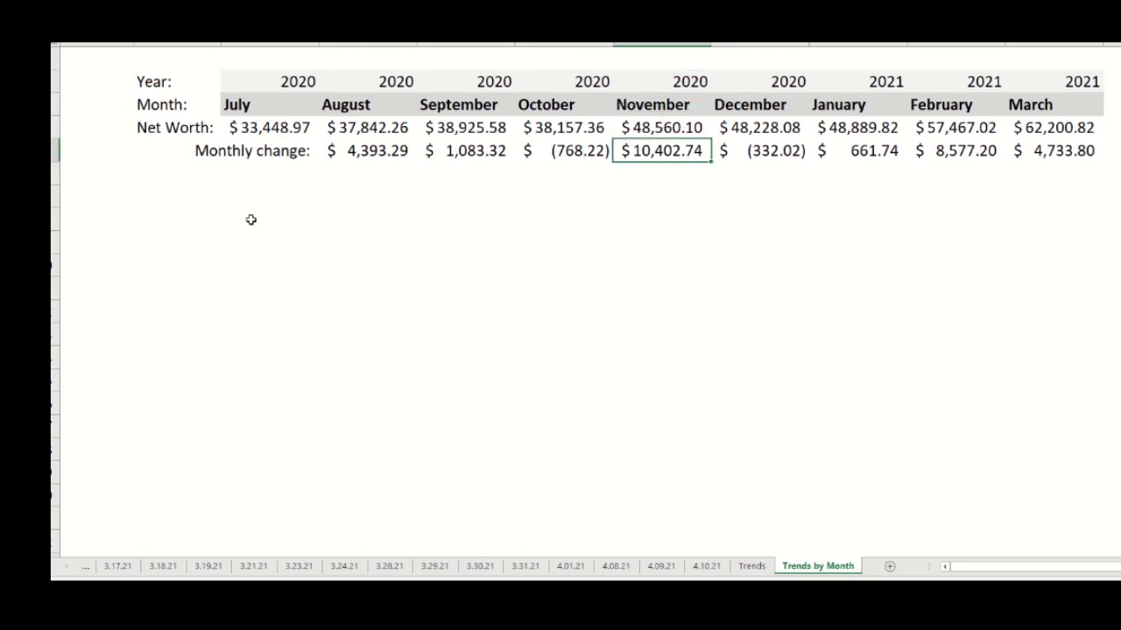
key("ctrl+Page_Up")
key("ctrl+Page_Up")
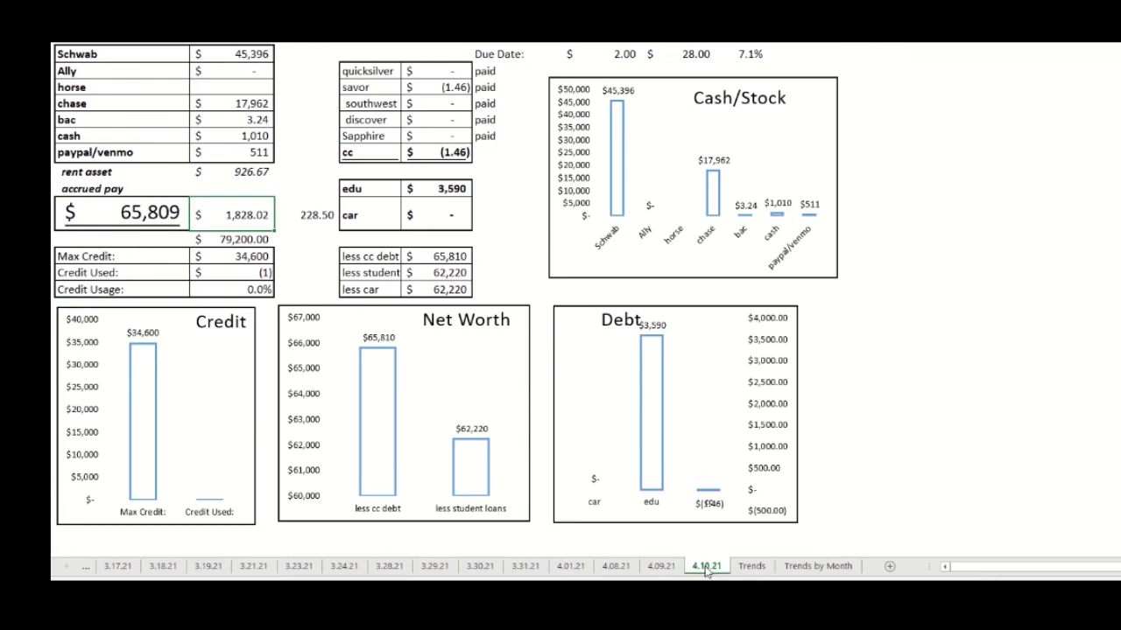
Duplicate the 4.10.21 sheet and rename the copy to 4.11.21.
left_click_drag(706, 569, 742, 570)
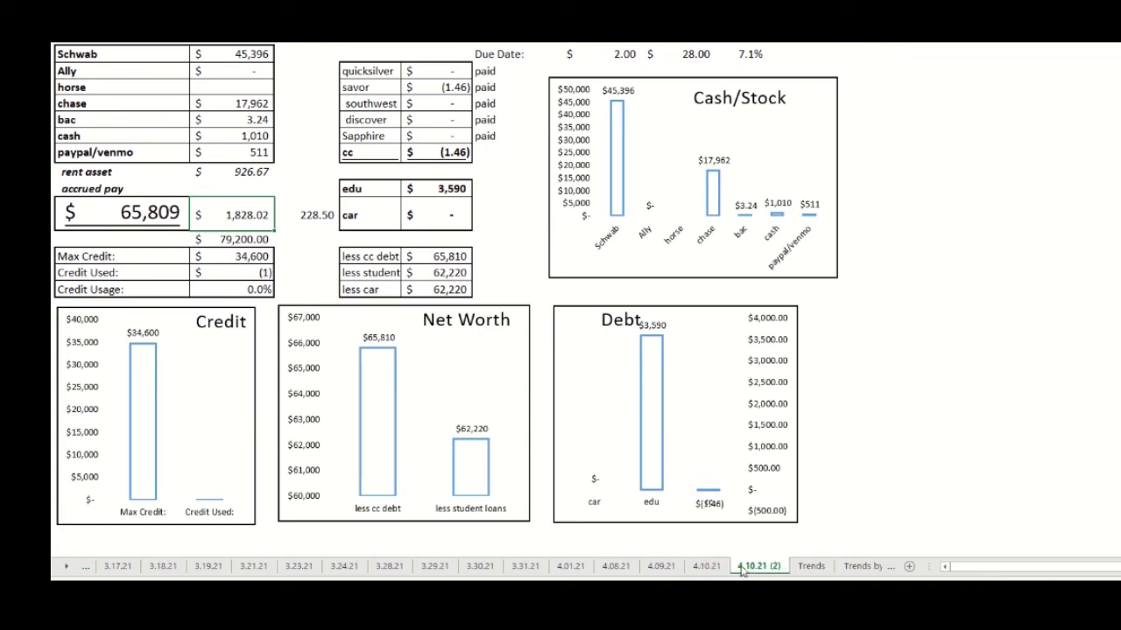
right_click(741, 570)
left_click(699, 569)
left_click(706, 569)
left_click(746, 570)
right_click(746, 570)
left_click(795, 444)
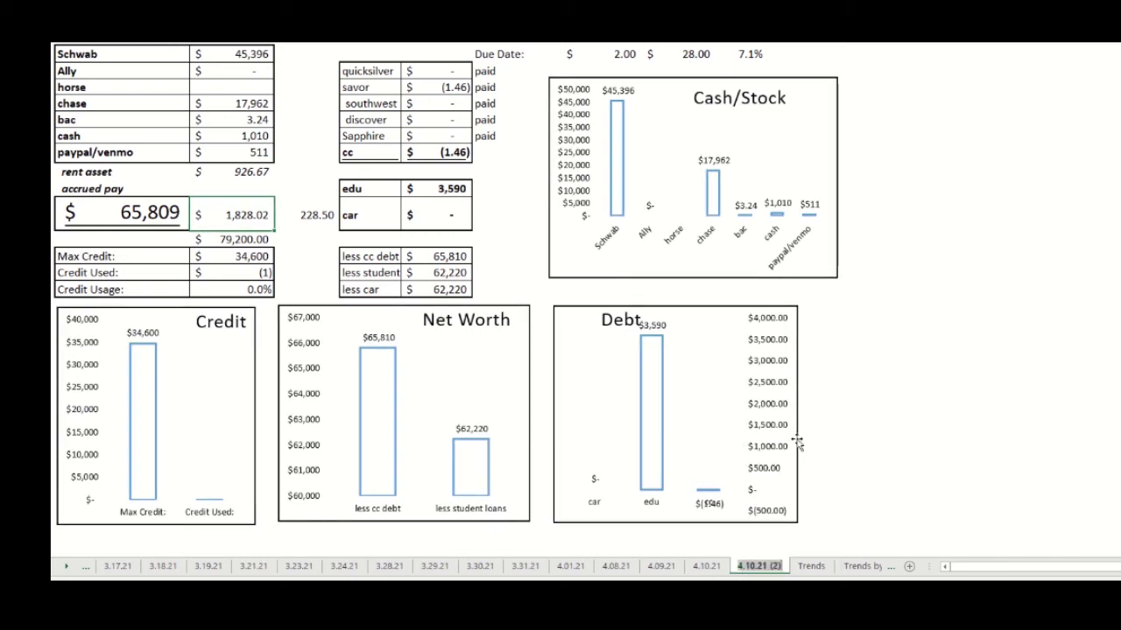
type("4.11.21")
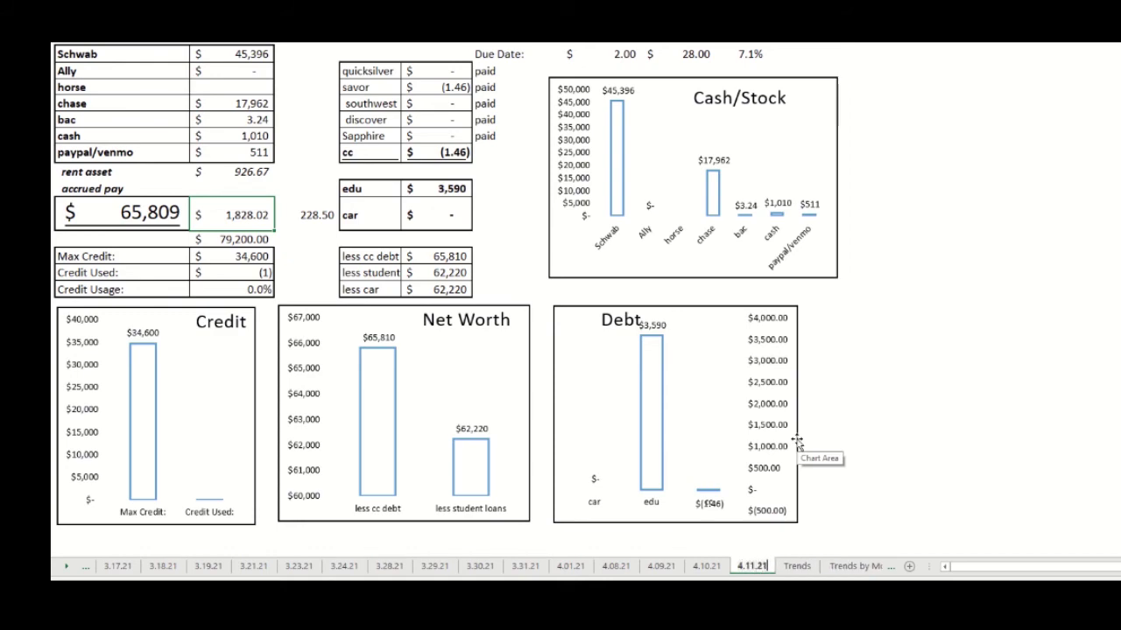
key("Return")
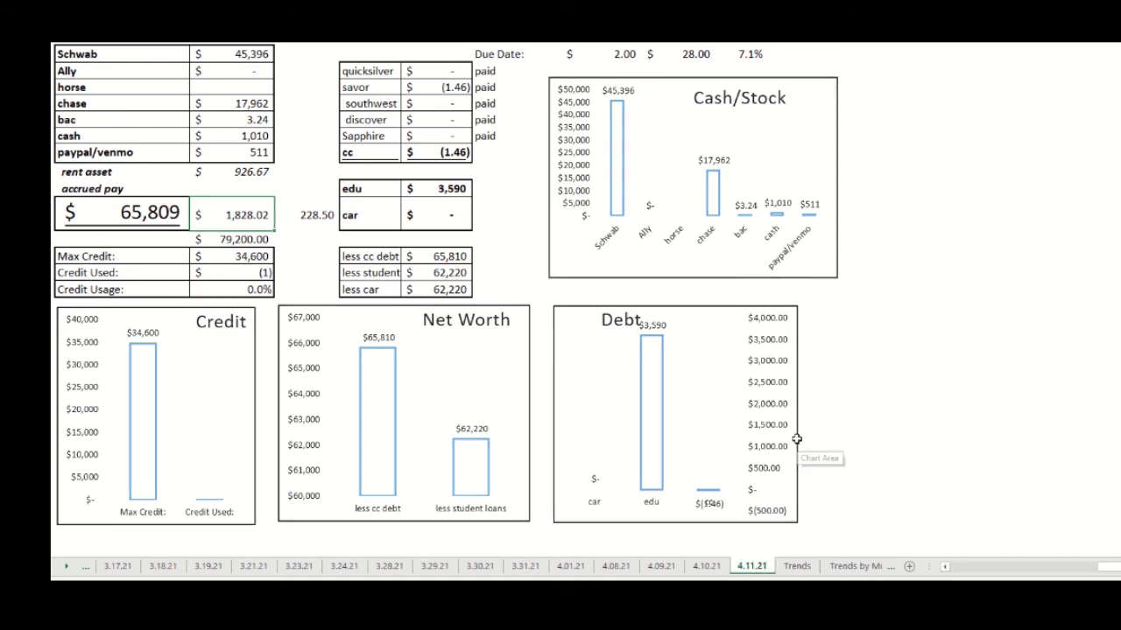
key("ctrl+Page_Down")
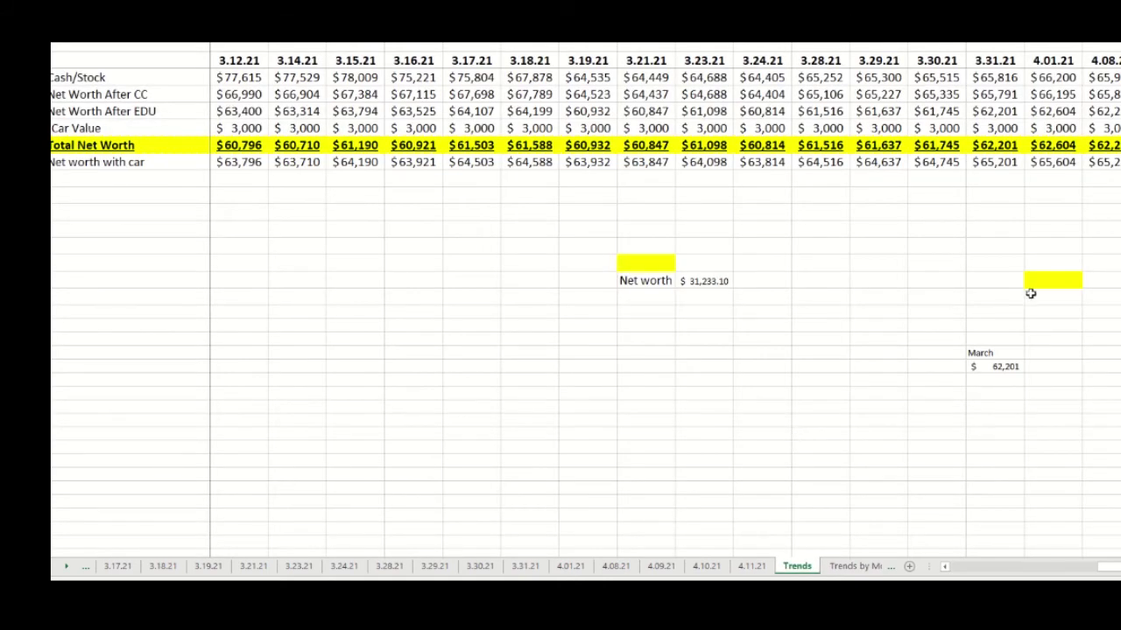
Copy the Trends 4.10.21 column, down to Net worth with car, into the next empty column.
scroll(1031, 293, "right", 4)
key("Left")
key("Left")
key("Up")
key("Up")
key("Up")
key("Up")
key("Up")
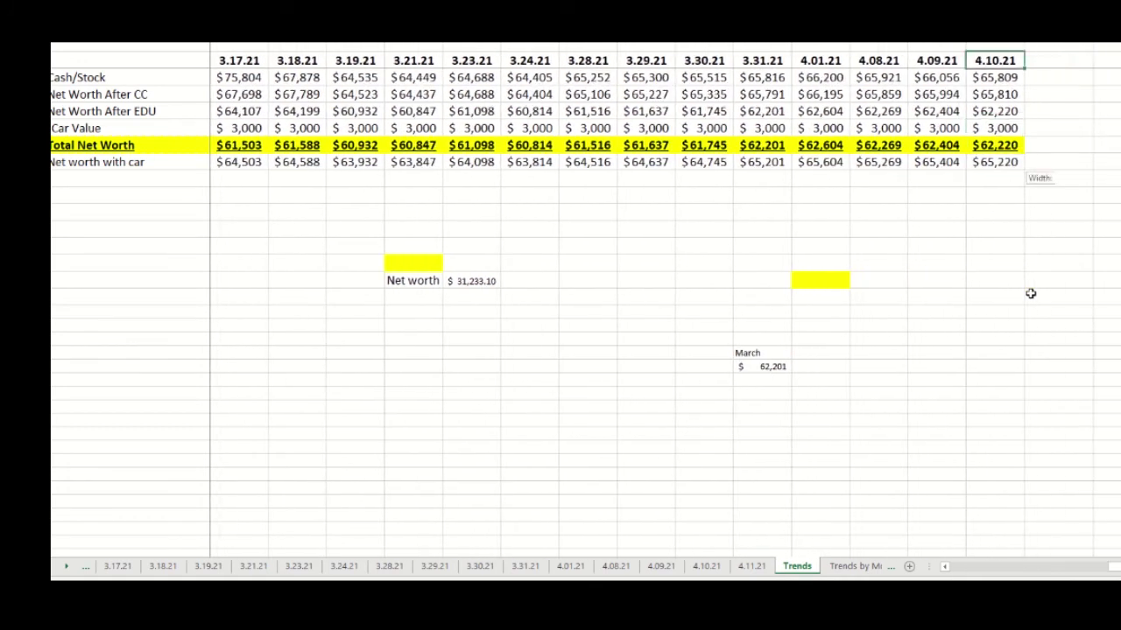
key("ctrl+shift+Down")
key("ctrl+c")
key("Right")
key("ctrl+v")
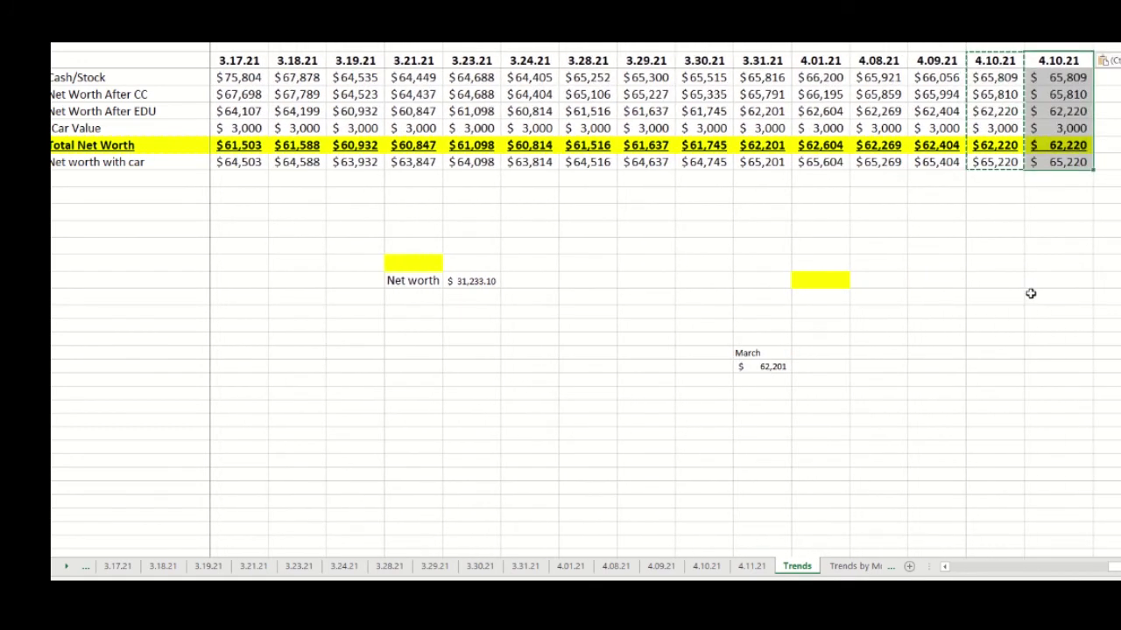
key("Escape")
Change the pasted column's header date from 4.10.21 to 4.11.21.
key("Left")
key("ctrl+shift+Down")
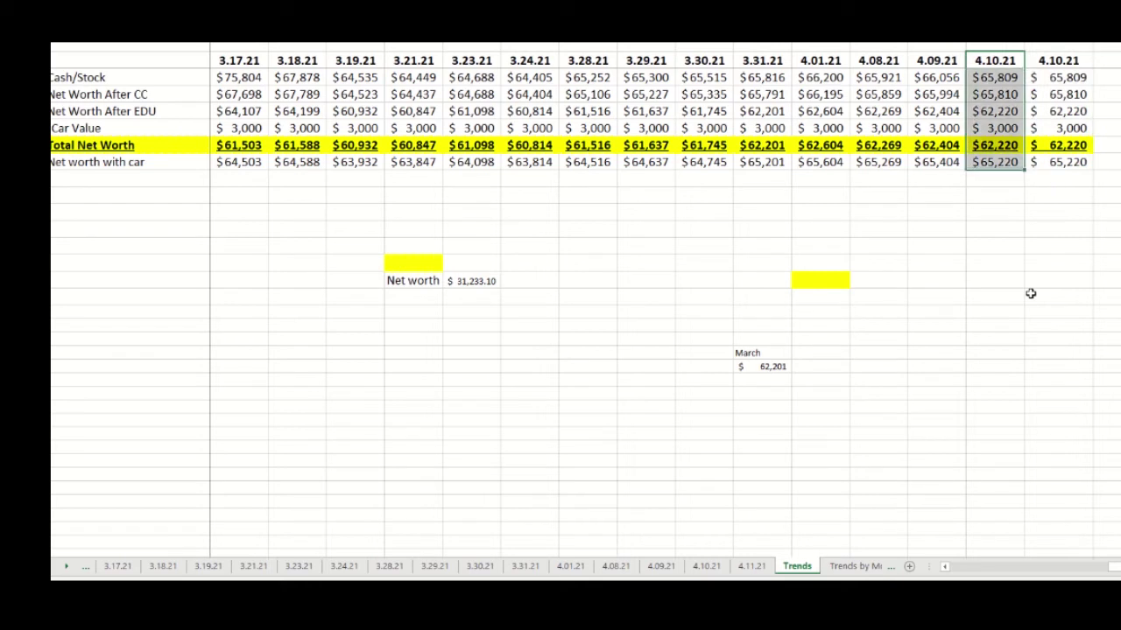
key("Down")
key("Up")
key("ctrl+shift+Down")
key("Right")
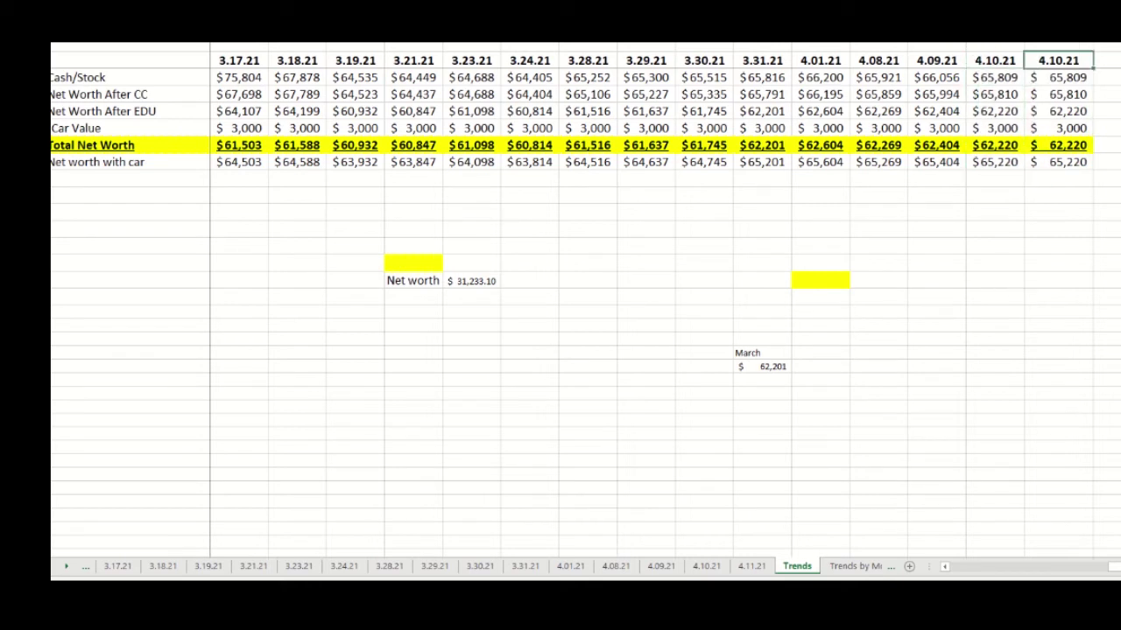
key("BackSpace")
type("1")
key("Return")
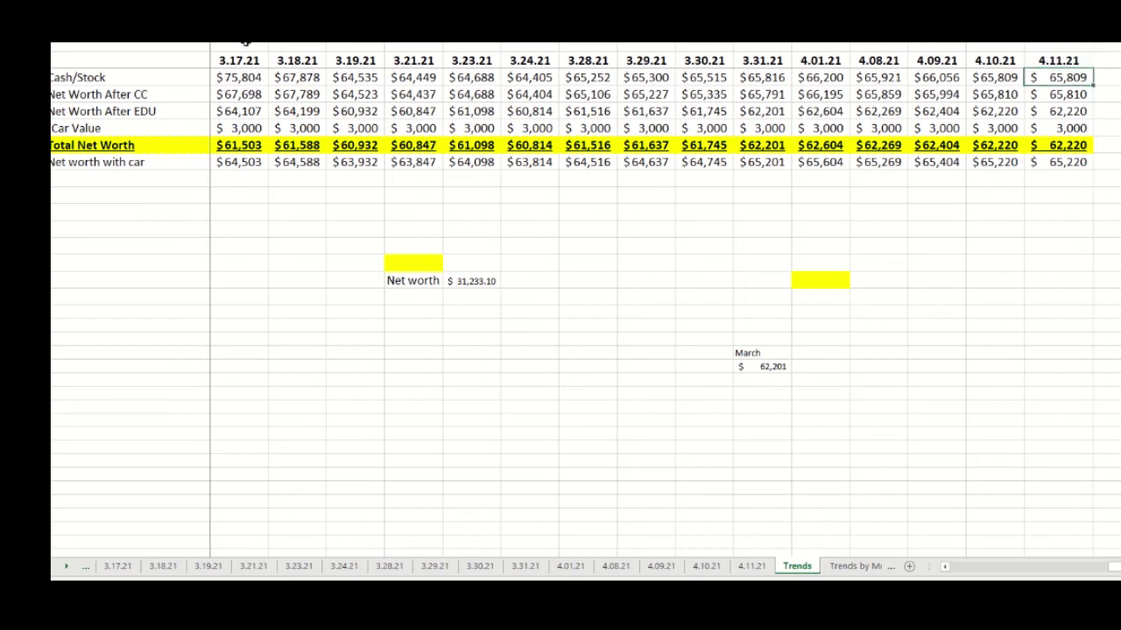
key("ctrl+shift+Down")
key("ctrl+shift+Up")
Clear the Schwab balance on the 4.11.21 snapshot sheet.
key("ctrl+Page_Up")
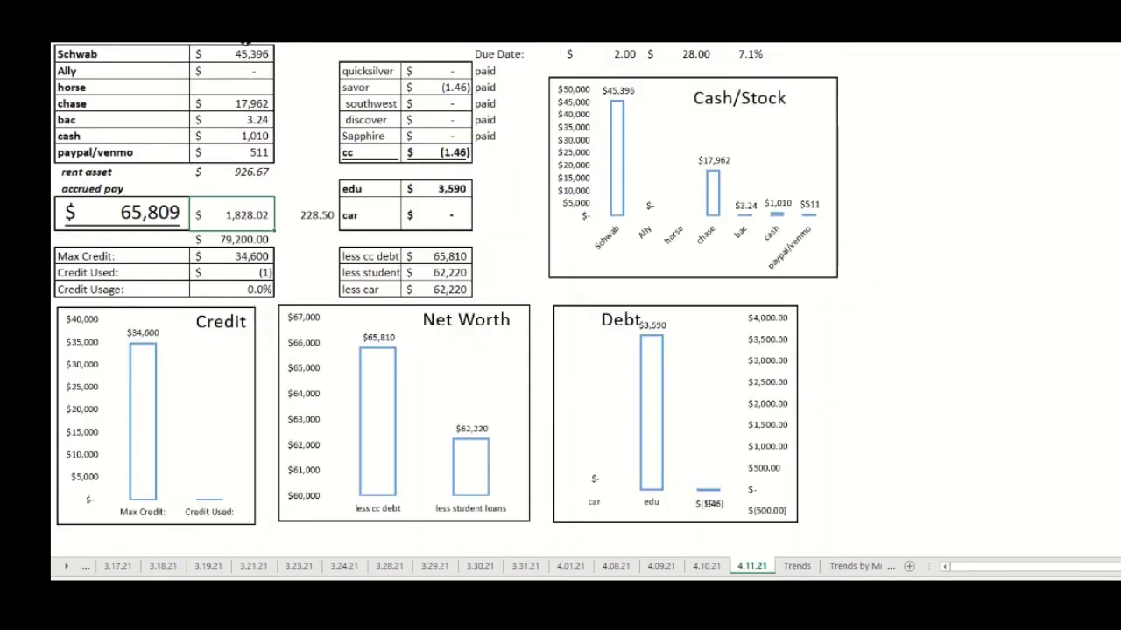
key("Up")
key("Up")
key("Up")
key("Up")
key("Up")
key("Up")
key("Up")
key("Up")
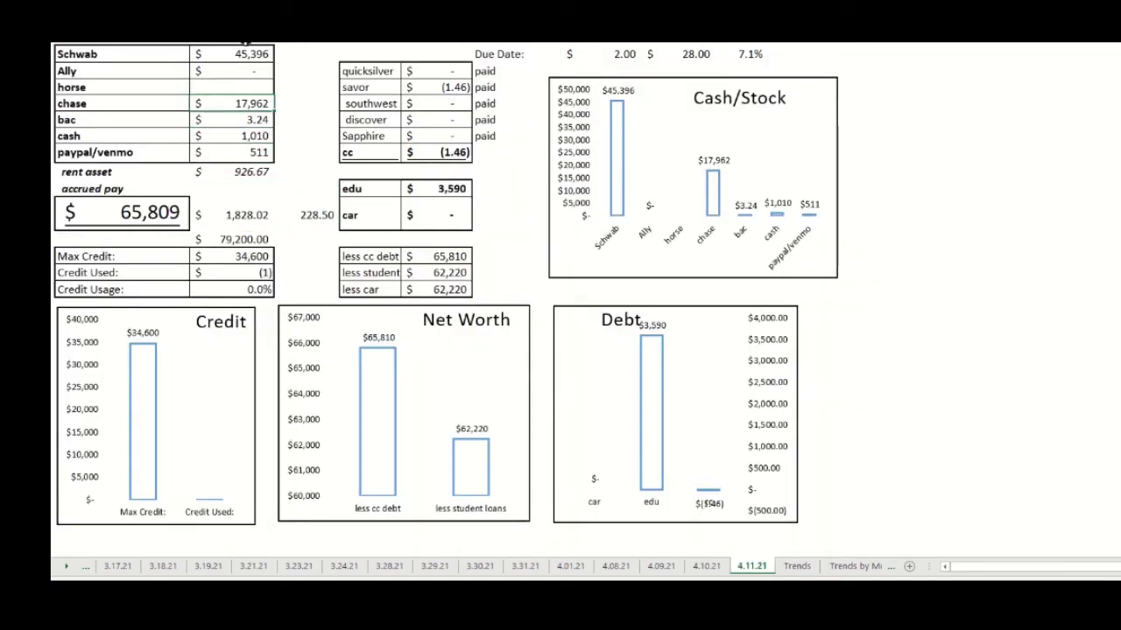
key("Up")
key("Delete")
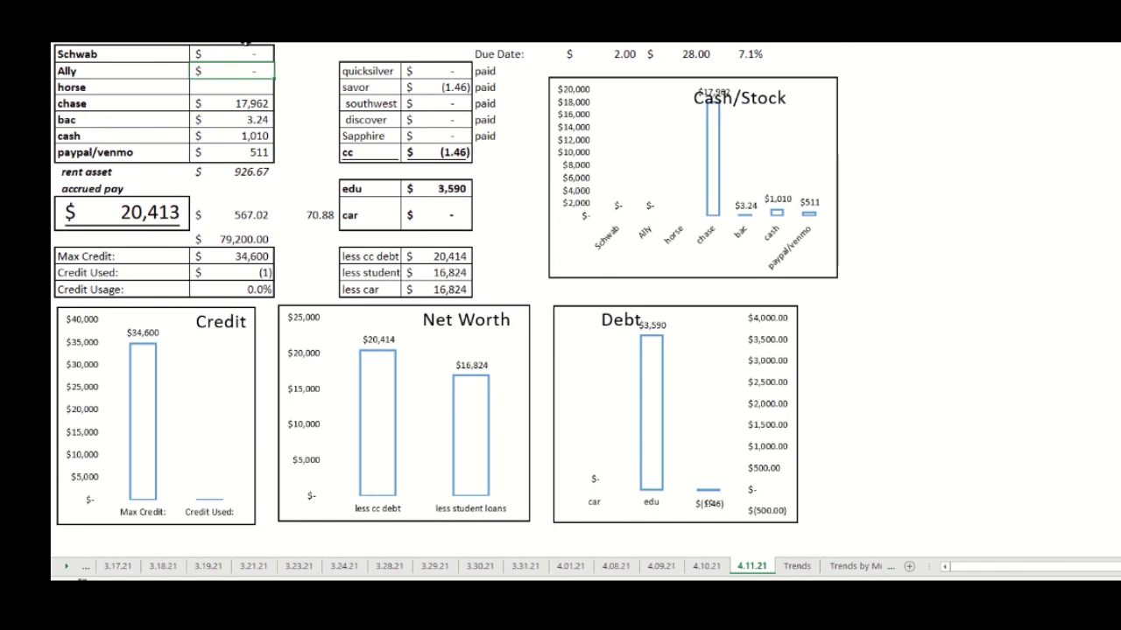
key("ctrl+Page_Down")
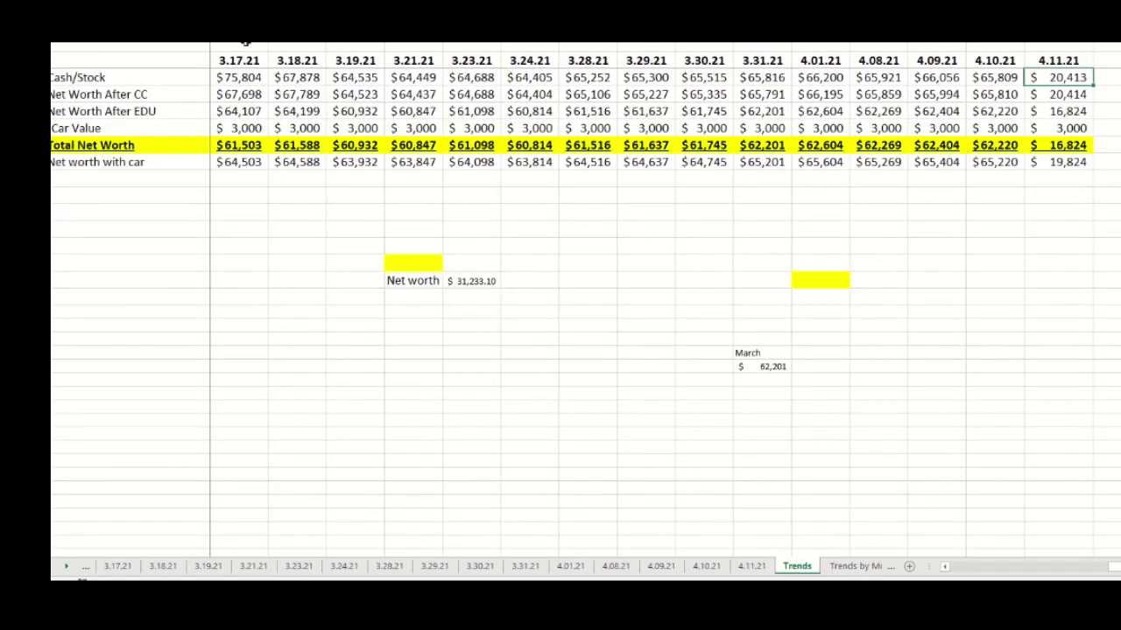
Compare the 4.10.21 and 4.11.21 Cash/Stock values and inspect the 4.11.21 INDIRECT formula.
key("Left")
key("Right")
key("Left")
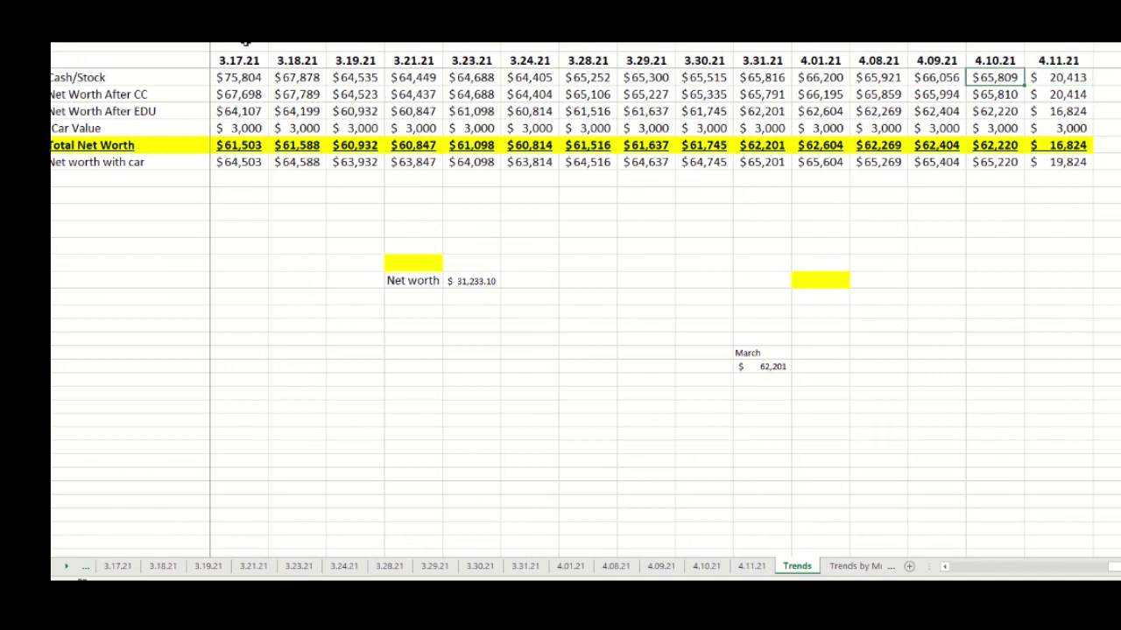
key("shift+Right")
key("Right")
key("Down")
key("Down")
key("Down")
key("Down")
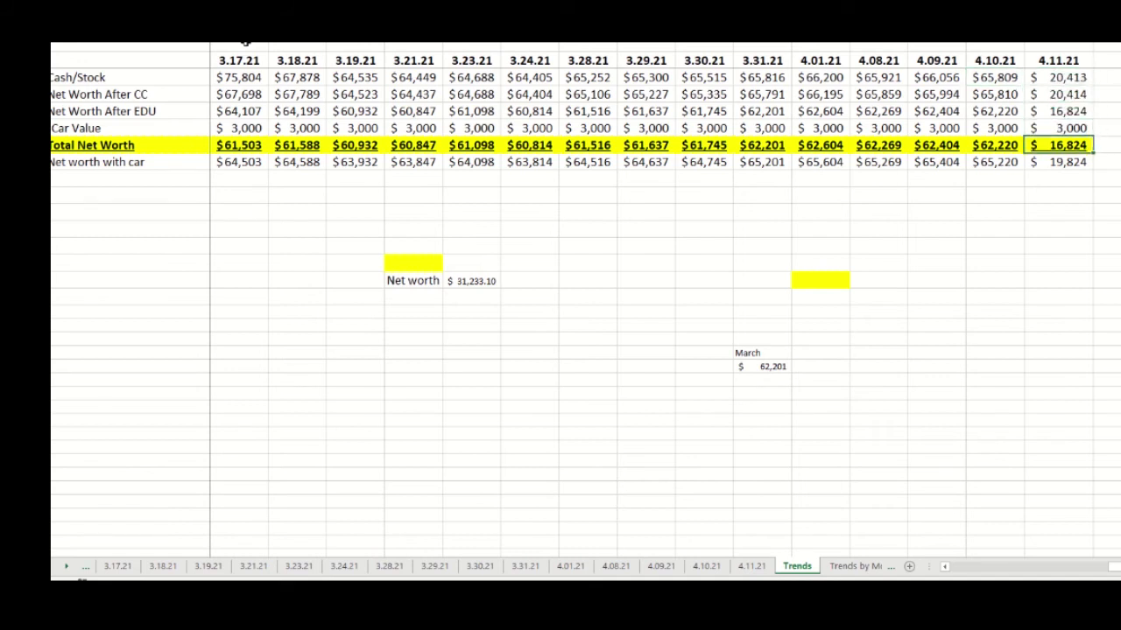
key("Up")
key("Up")
key("Up")
key("Up")
key("Up")
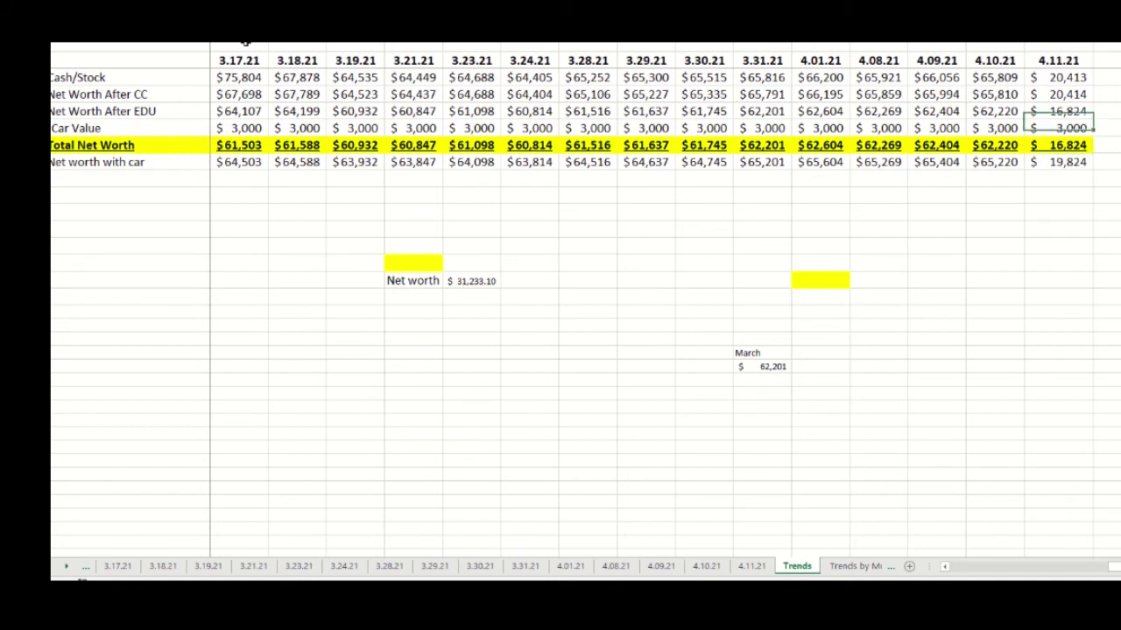
key("Down")
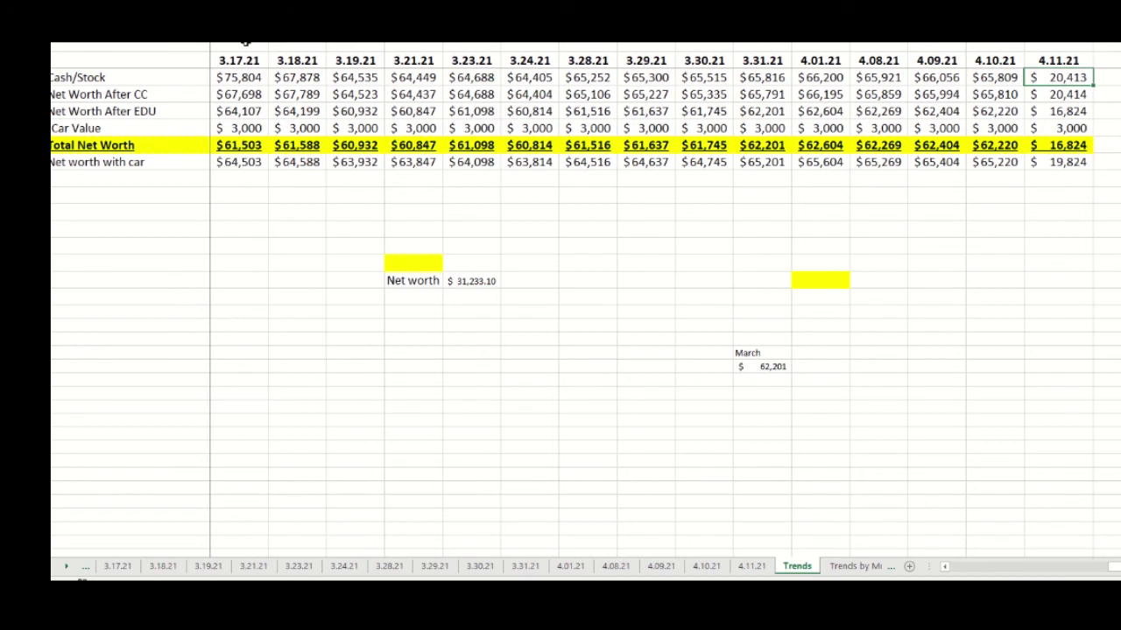
key("F2")
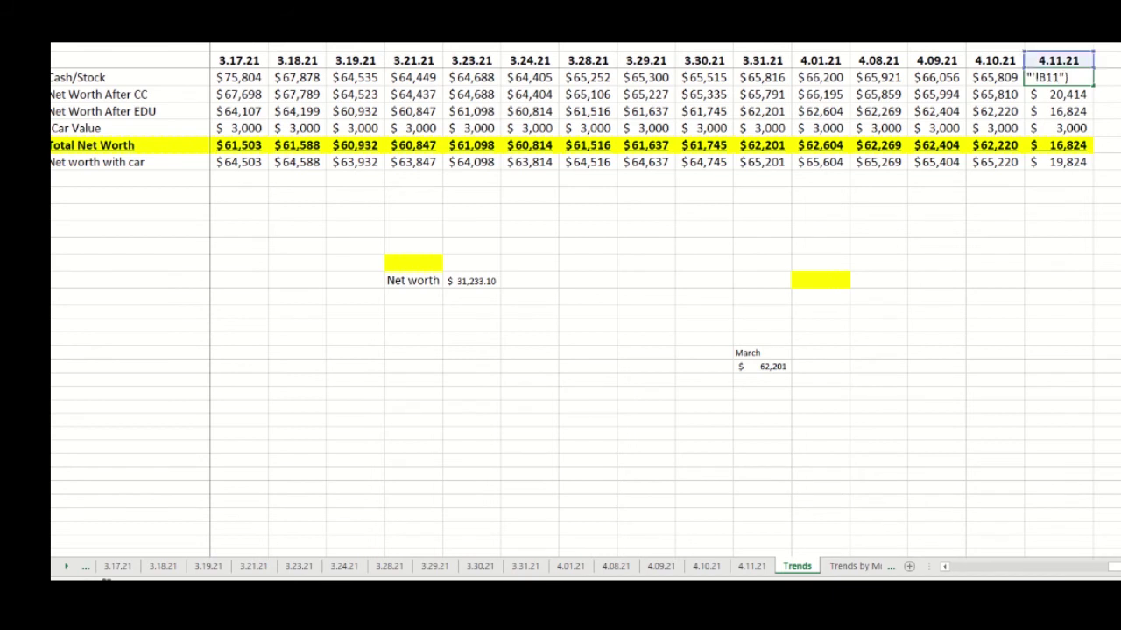
key("Escape")
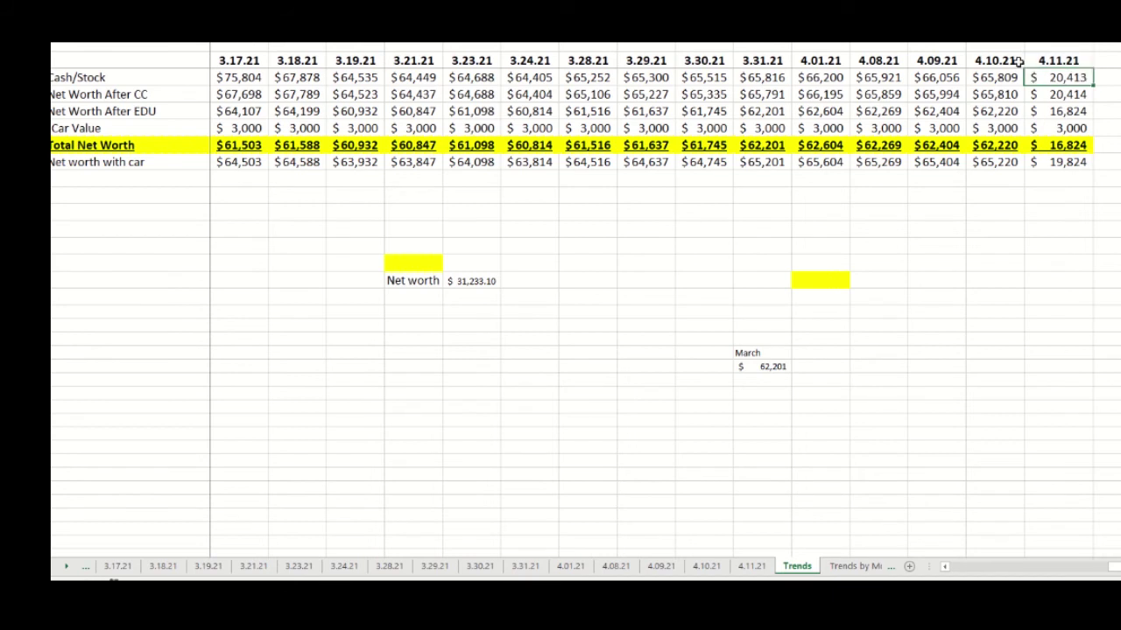
Compare the 4.11.21 and 4.10.21 date headers and values before opening the 4.11.21 sheet.
left_click(1042, 61)
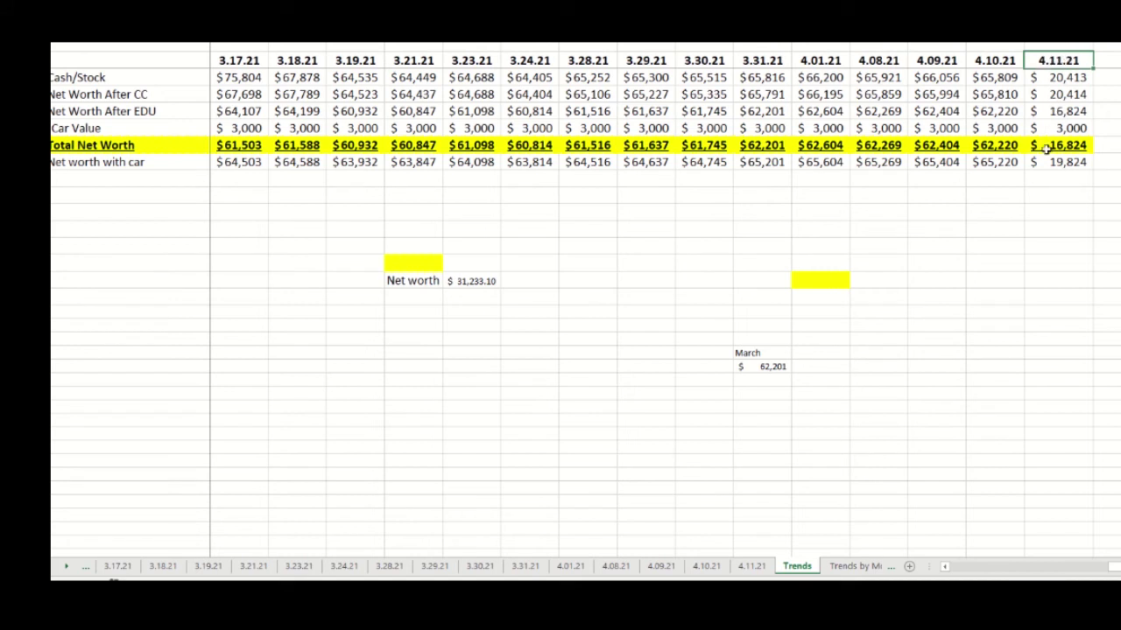
left_click(997, 61)
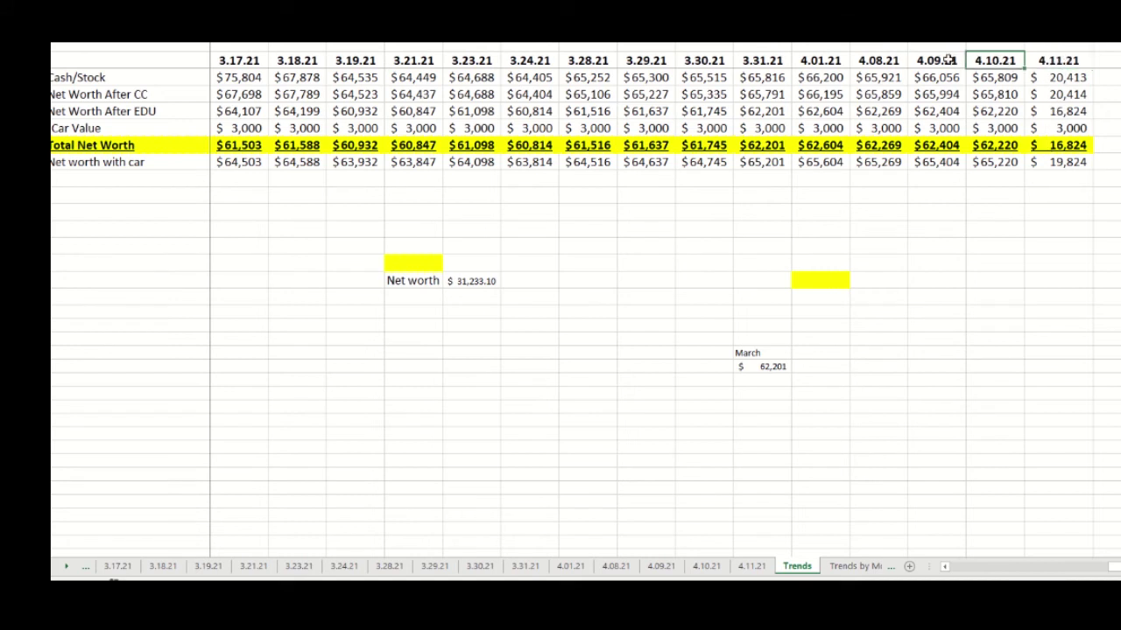
left_click(1038, 57)
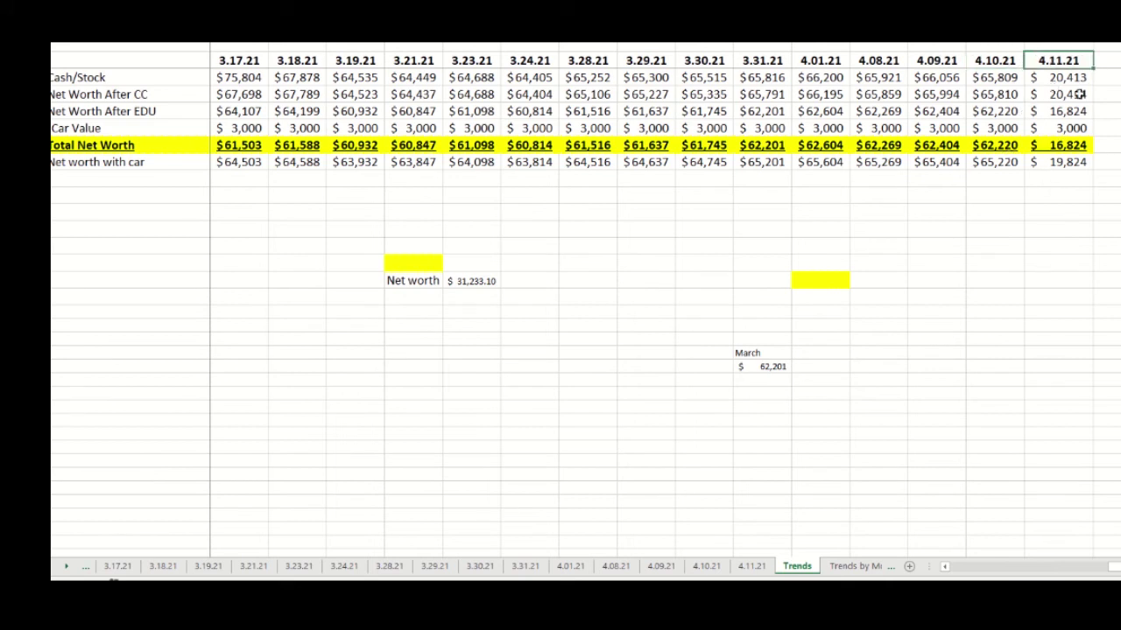
key("Down")
key("Down")
key("Down")
key("Down")
key("Down")
key("Down")
key("Down")
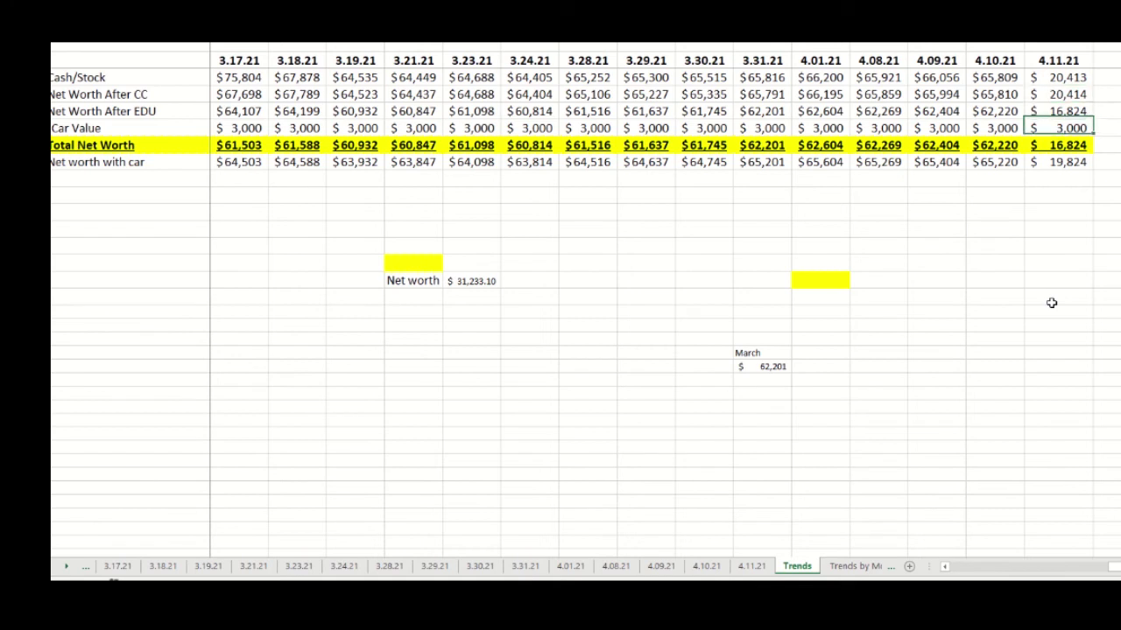
key("Up")
key("Up")
key("Up")
key("Up")
key("Up")
key("Up")
key("Left")
key("Left")
key("Left")
key("Left")
key("Left")
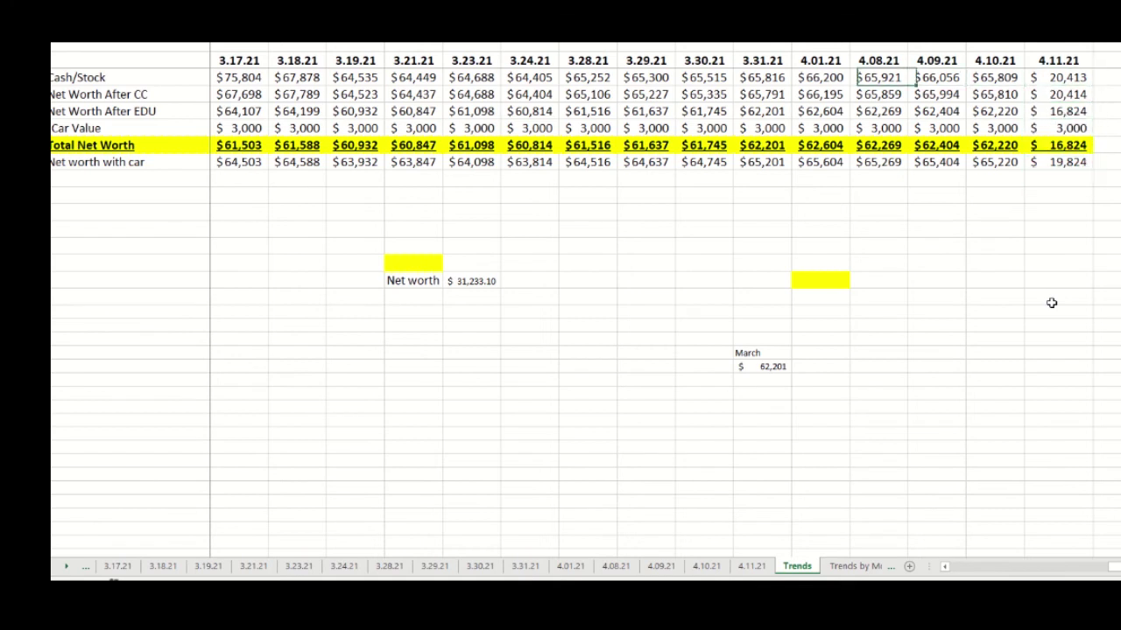
key("Right")
key("Right")
key("Right")
key("Right")
key("Right")
key("Down")
key("Down")
key("Down")
key("Down")
key("Down")
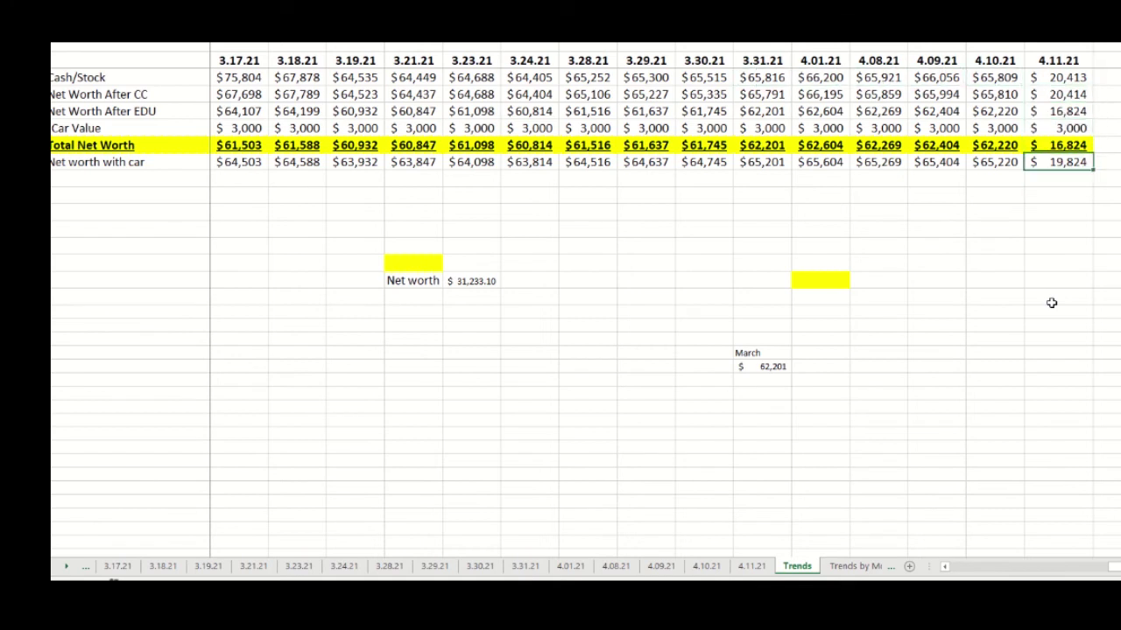
key("Up")
key("Up")
key("Up")
key("Up")
key("Up")
key("Up")
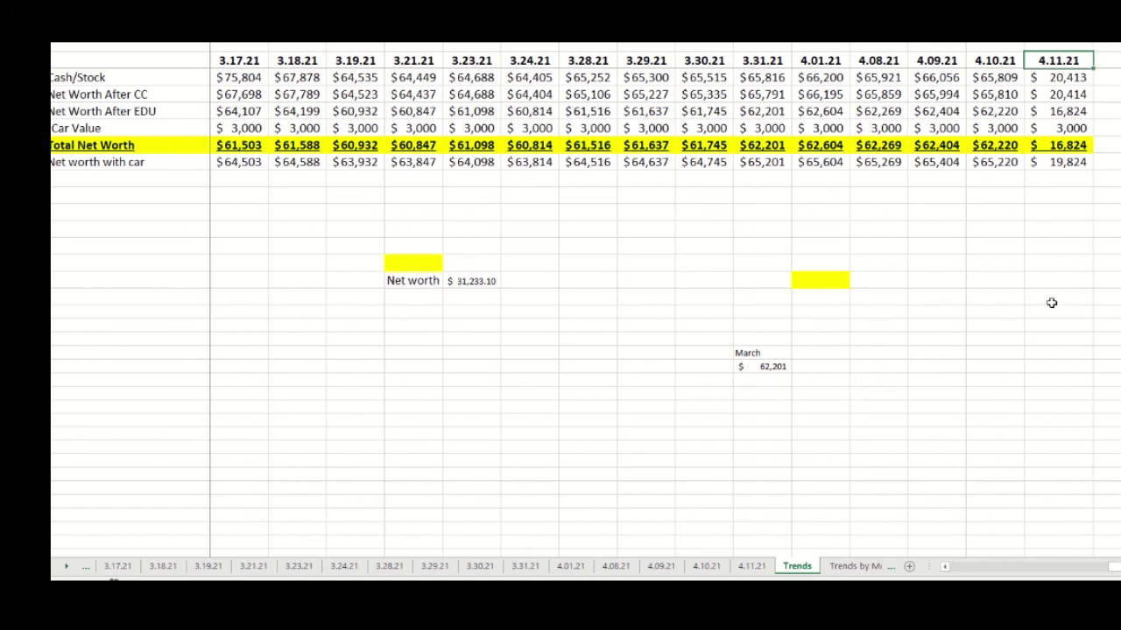
key("ctrl+Page_Up")
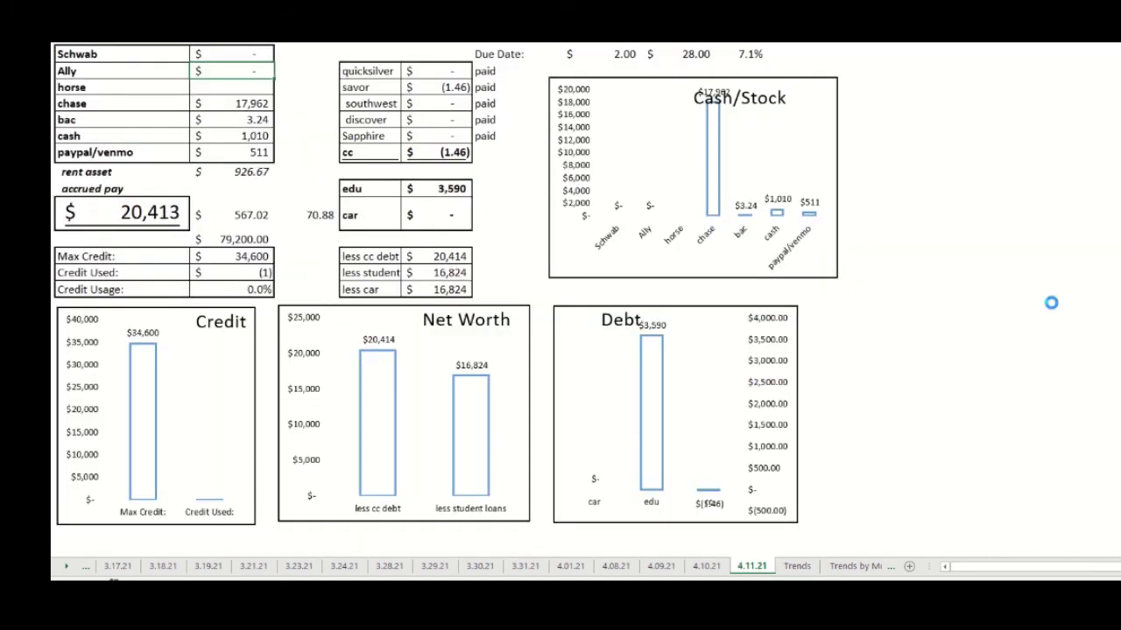
Restore the Schwab balance of 45,396 on the 4.11.21 sheet by pasting.
key("ctrl+z")
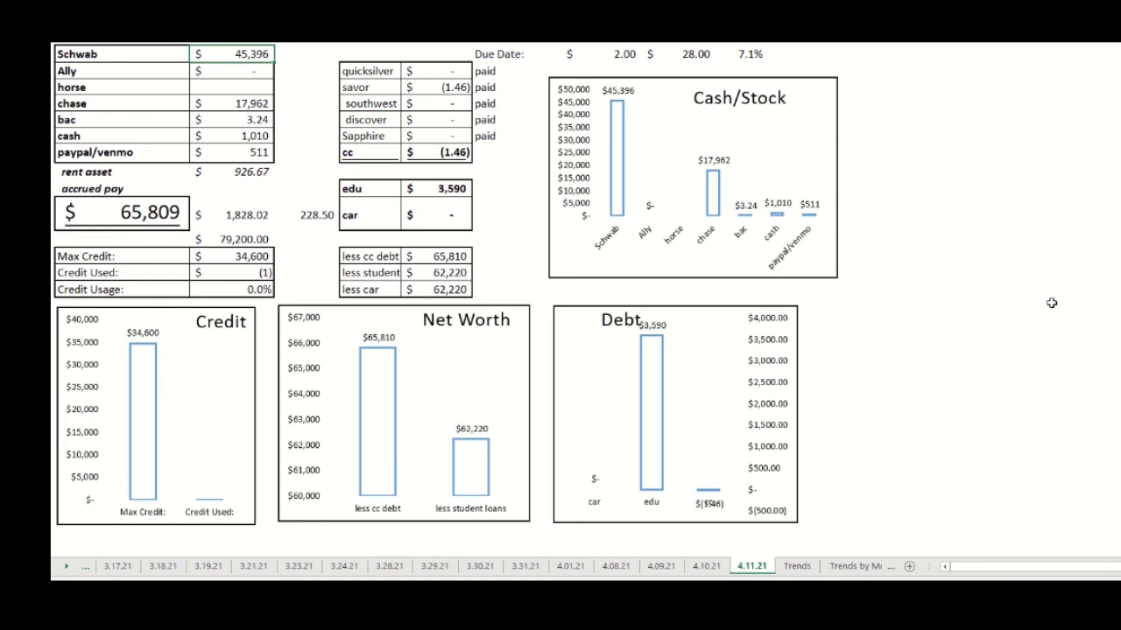
key("ctrl+v")
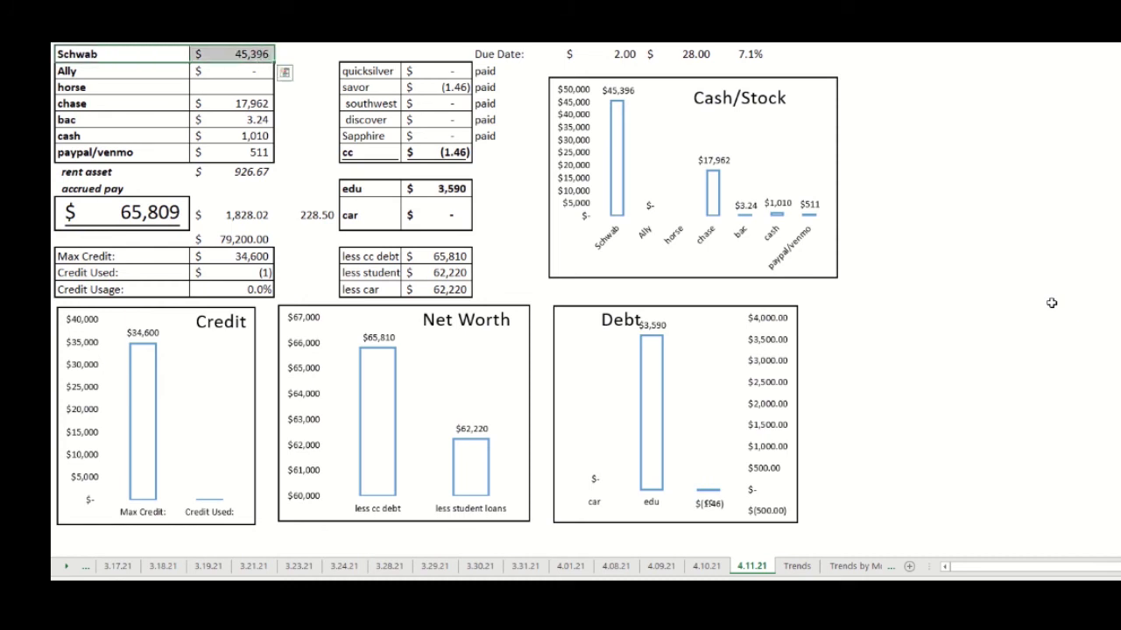
key("Left")
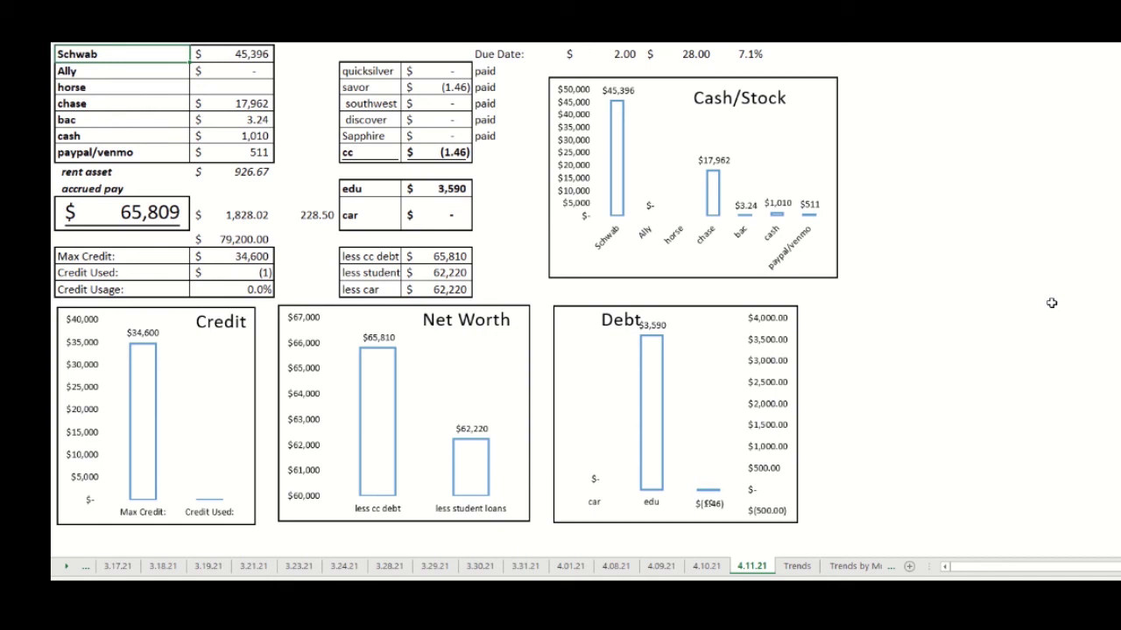
key("Right")
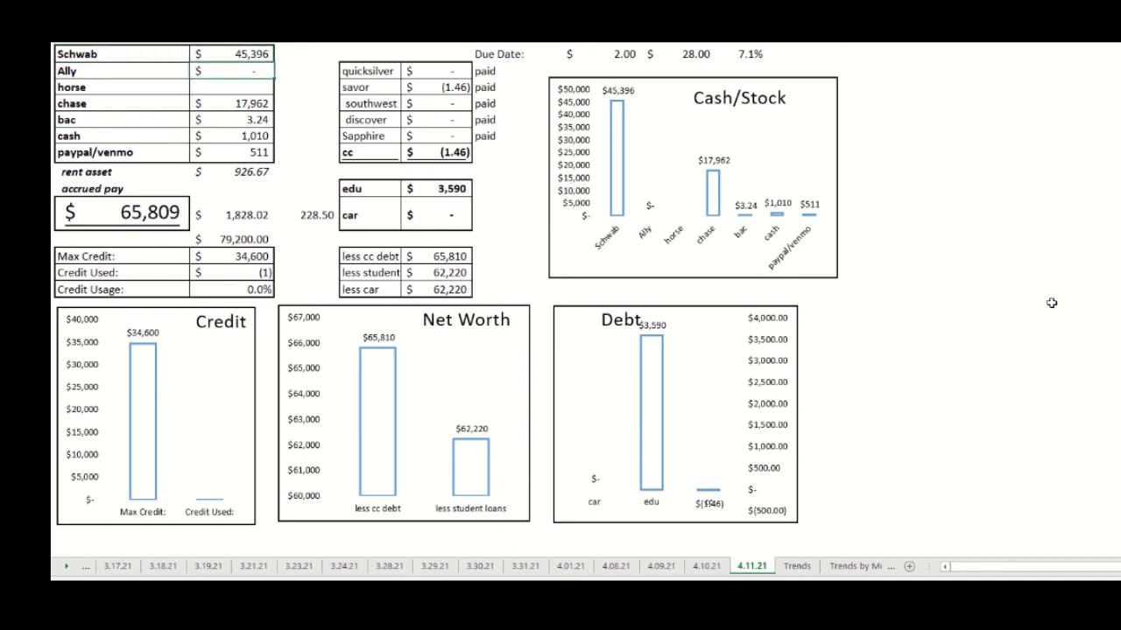
key("Down")
key("Down")
key("Down")
key("ctrl+v")
Review the credit card balances from quicksilver down to Sapphire.
key("Right")
key("Right")
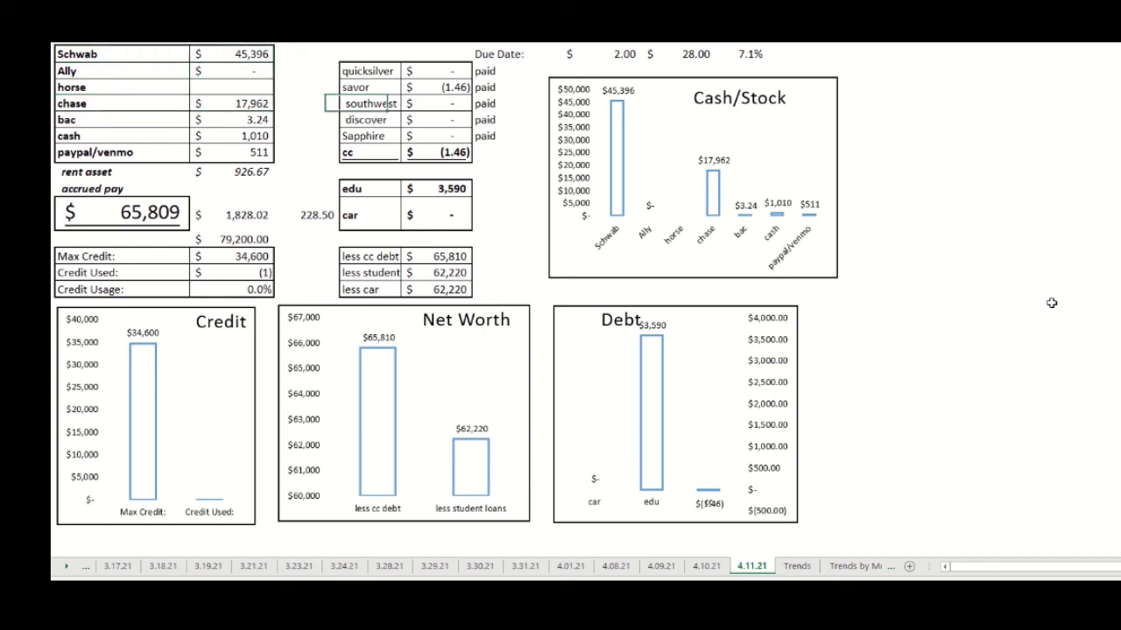
key("Up")
key("Right")
key("Up")
key("Down")
key("Down")
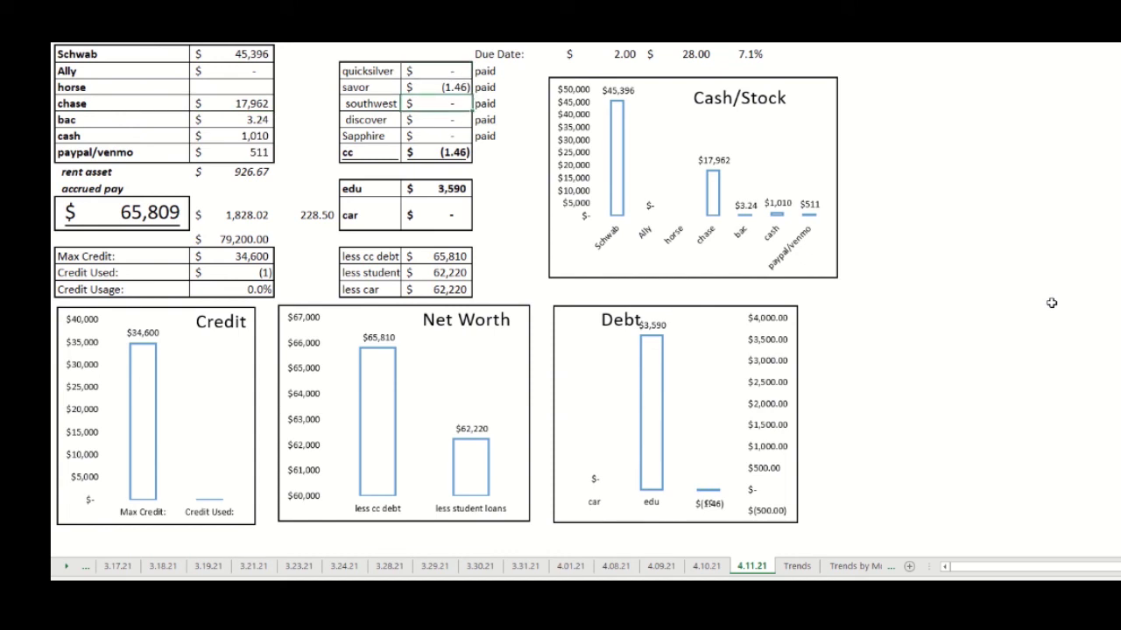
key("shift+Left")
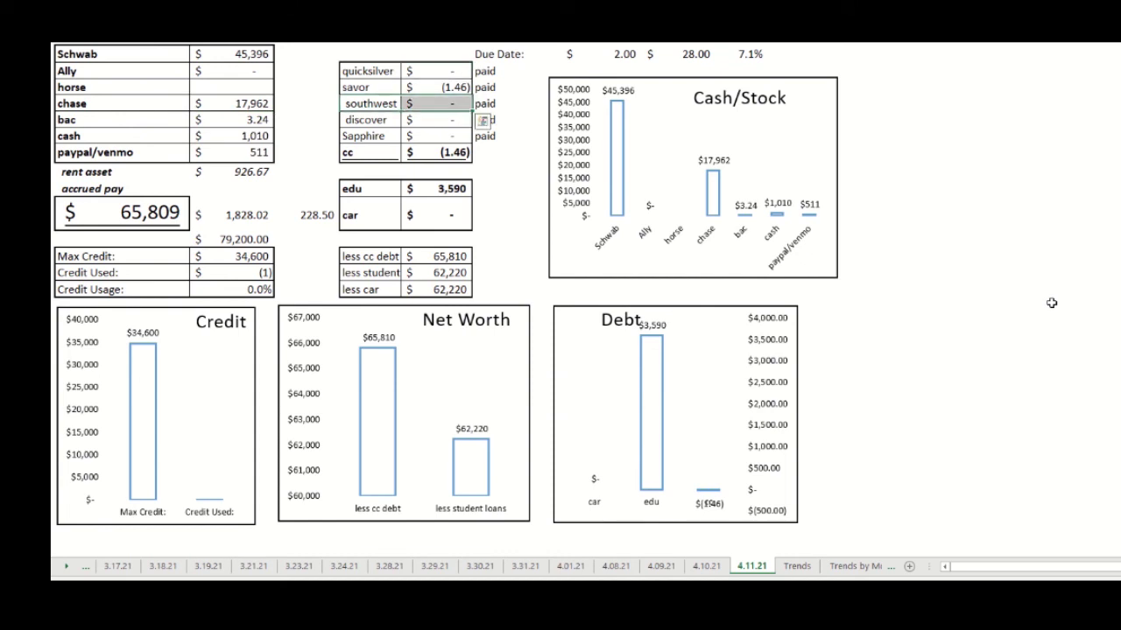
key("shift+Down")
key("Down")
key("Left")
key("shift+Right")
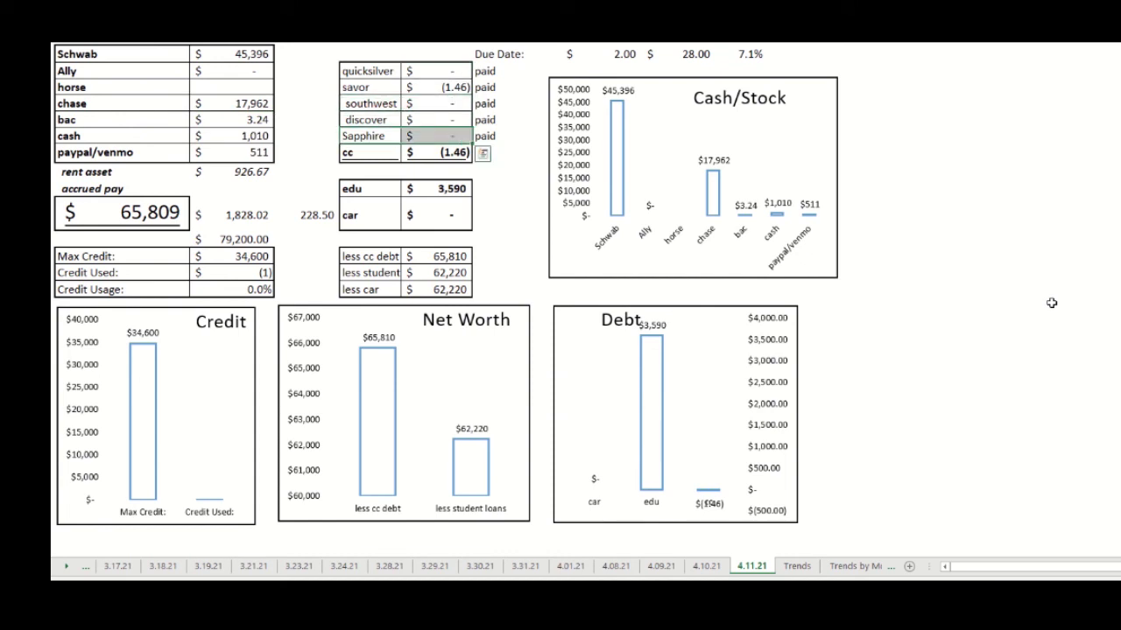
Check the Ally, Schwab, bac and cash account cells.
key("Left")
key("Left")
key("Left")
key("Left")
key("Left")
key("Up")
key("Up")
key("Up")
key("Up")
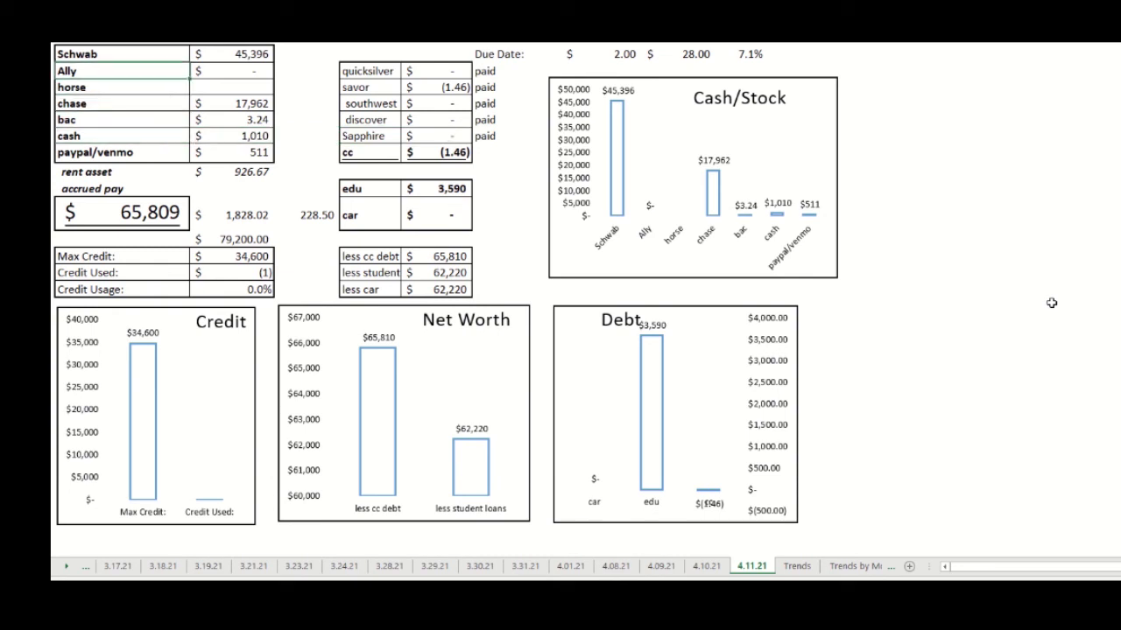
key("Up")
key("Right")
key("Down")
key("Down")
key("Down")
key("Down")
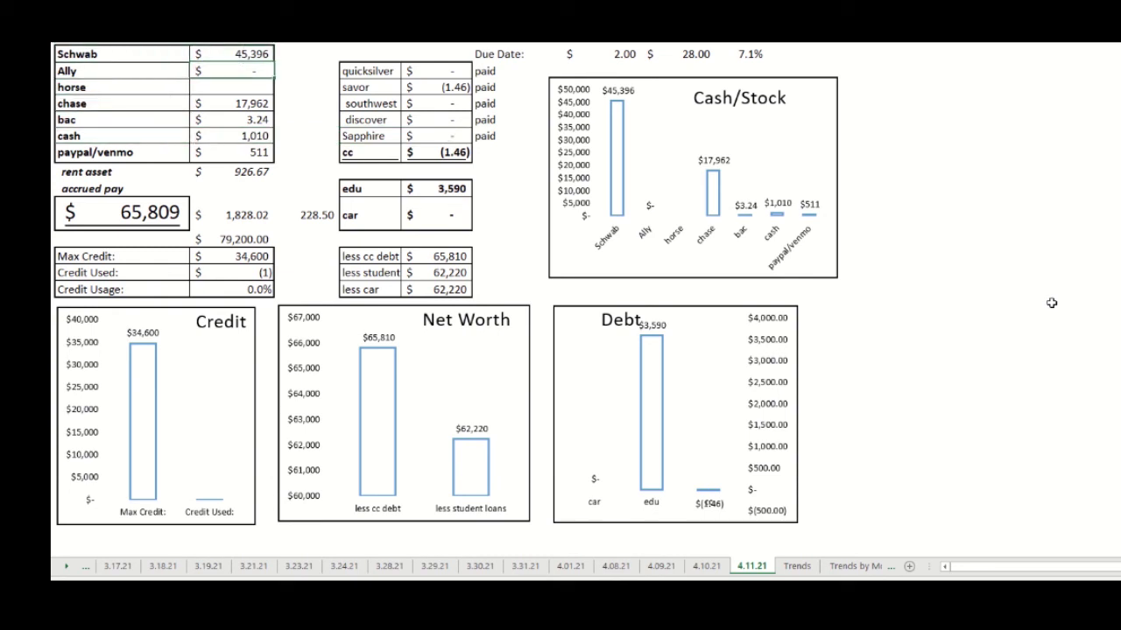
key("Down")
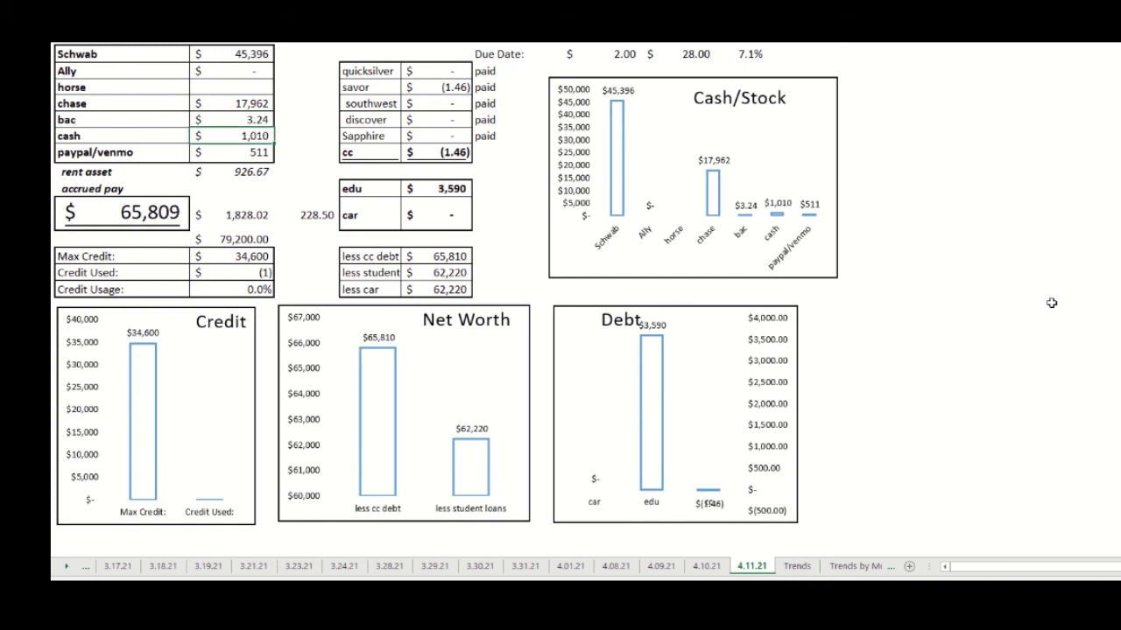
key("Left")
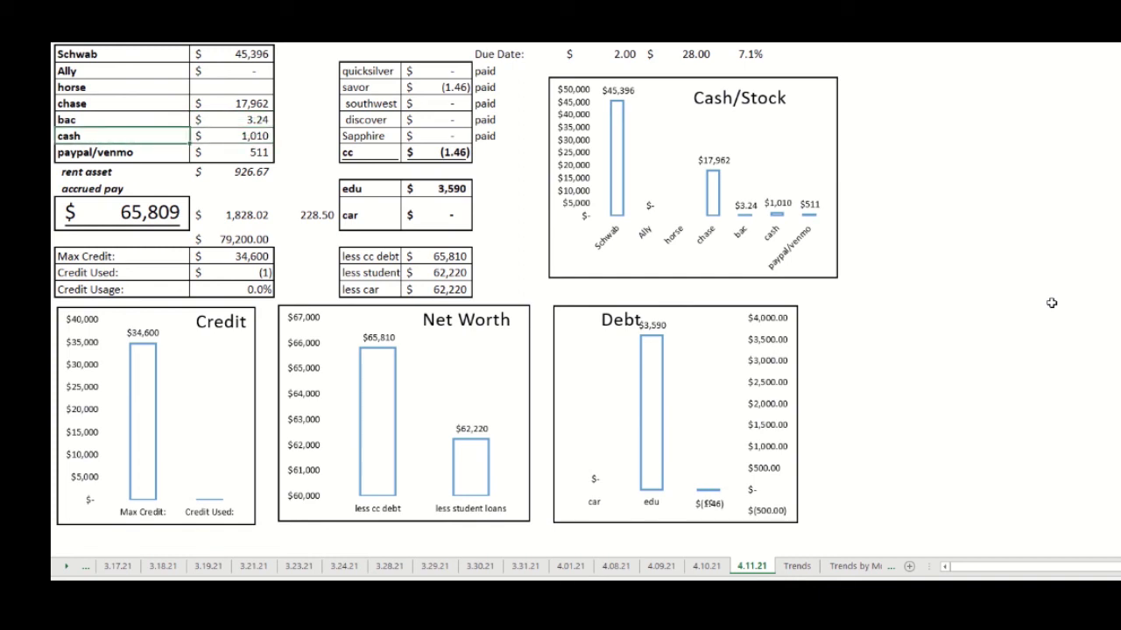
key("Up")
key("Up")
key("Up")
key("Up")
key("Up")
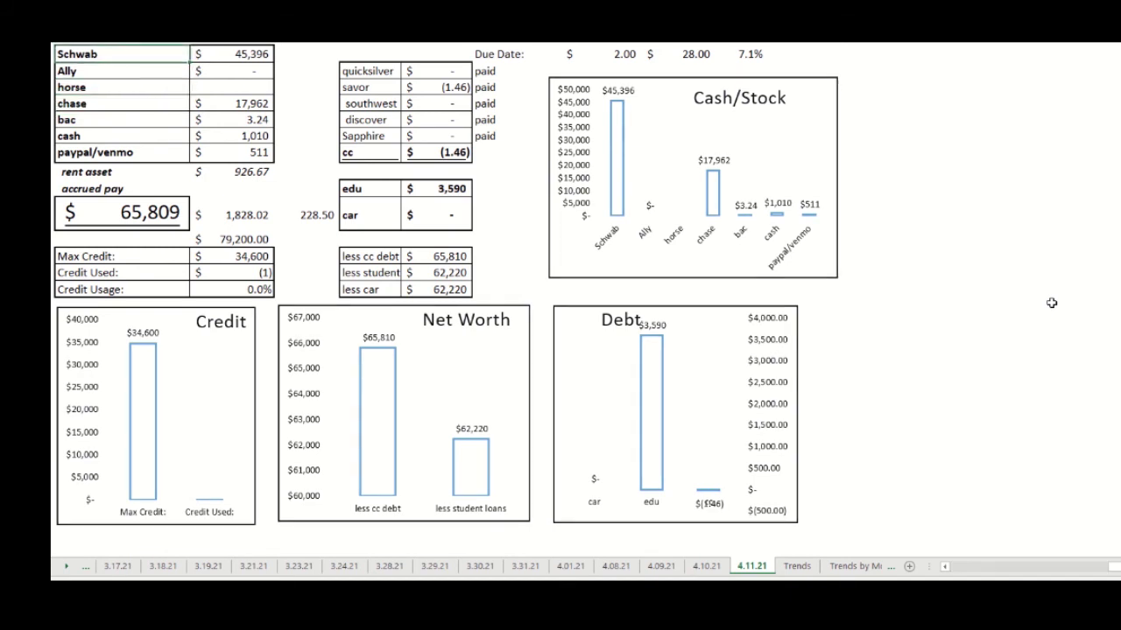
Step along the Net Worth row from July 2020 to March 2021's $62,200.82.
key("ctrl+Page_Down")
key("ctrl+Page_Down")
key("Up")
key("Left")
key("Left")
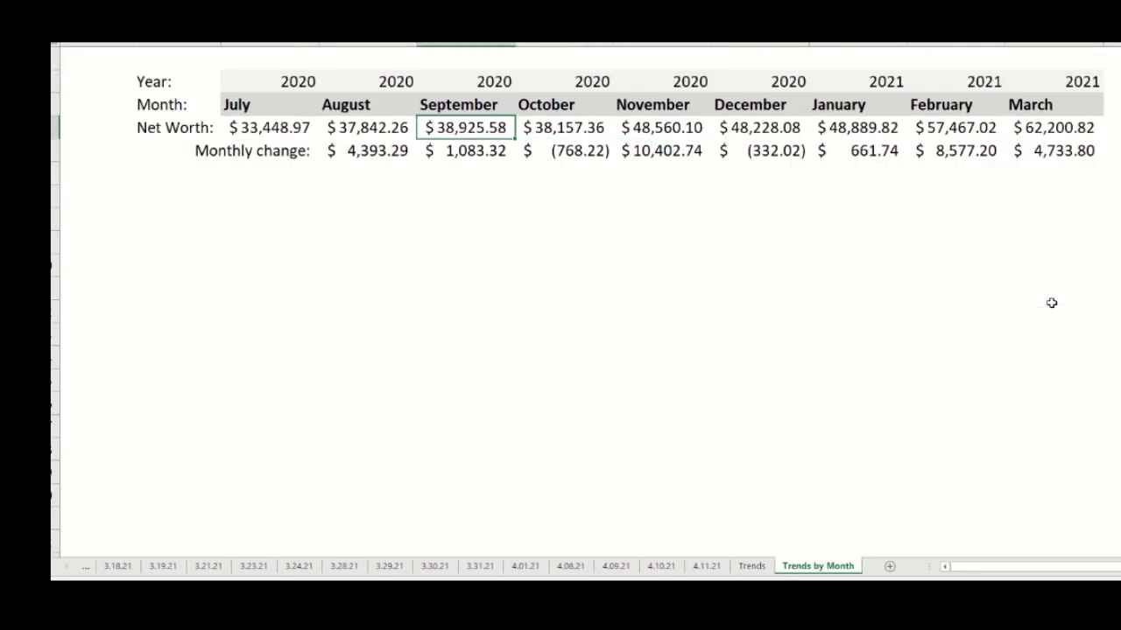
key("Left")
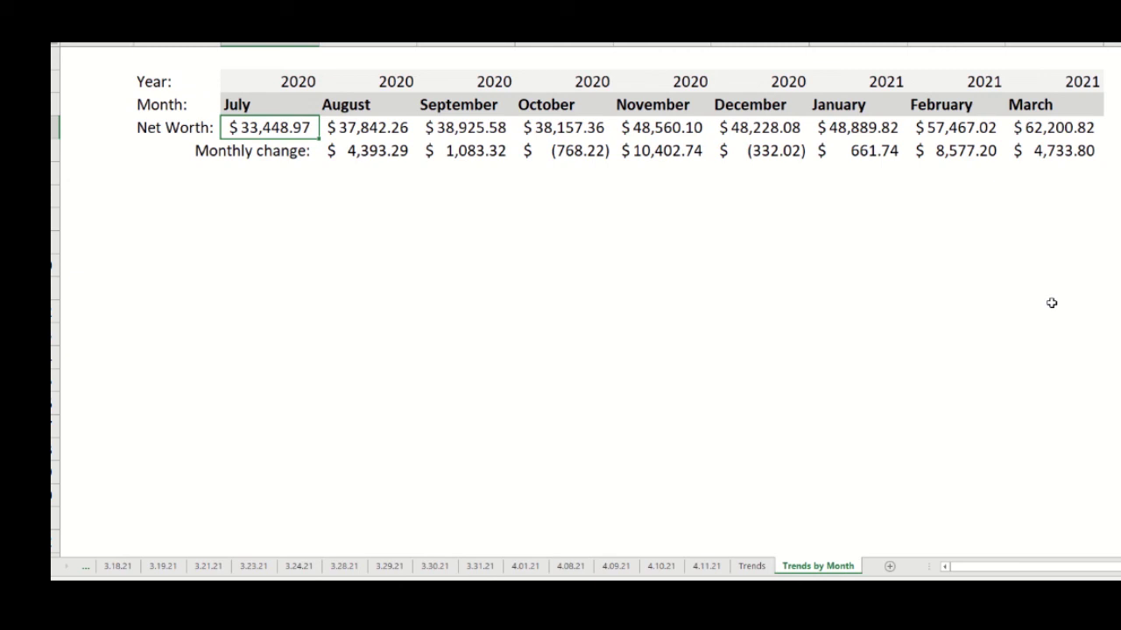
key("ctrl+Right")
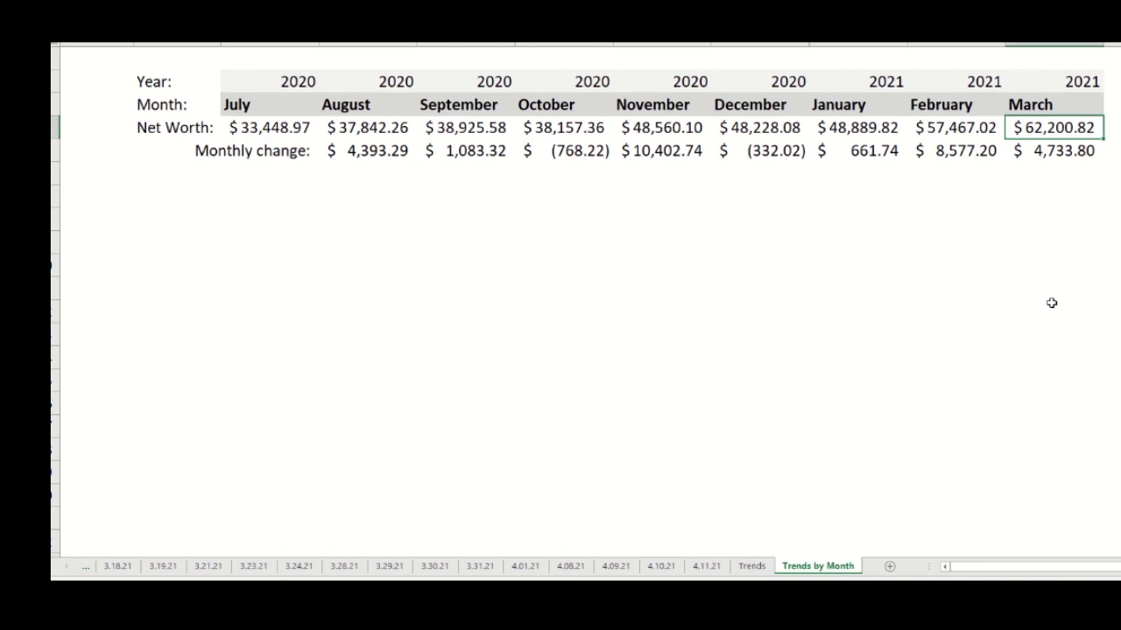
key("Left")
key("Left")
key("Left")
key("Left")
key("Left")
key("Left")
key("Left")
key("Left")
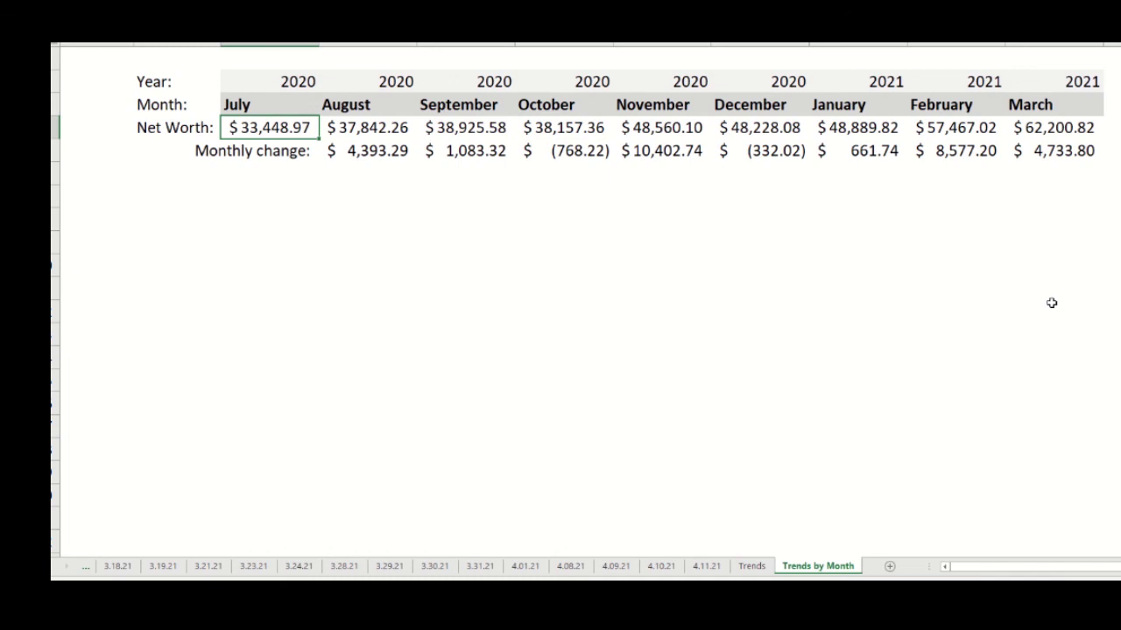
key("Right")
key("Right")
key("Right")
key("Left")
key("Left")
key("Left")
key("Right")
key("Right")
key("Right")
key("Right")
key("Right")
key("Right")
key("Right")
key("Right")
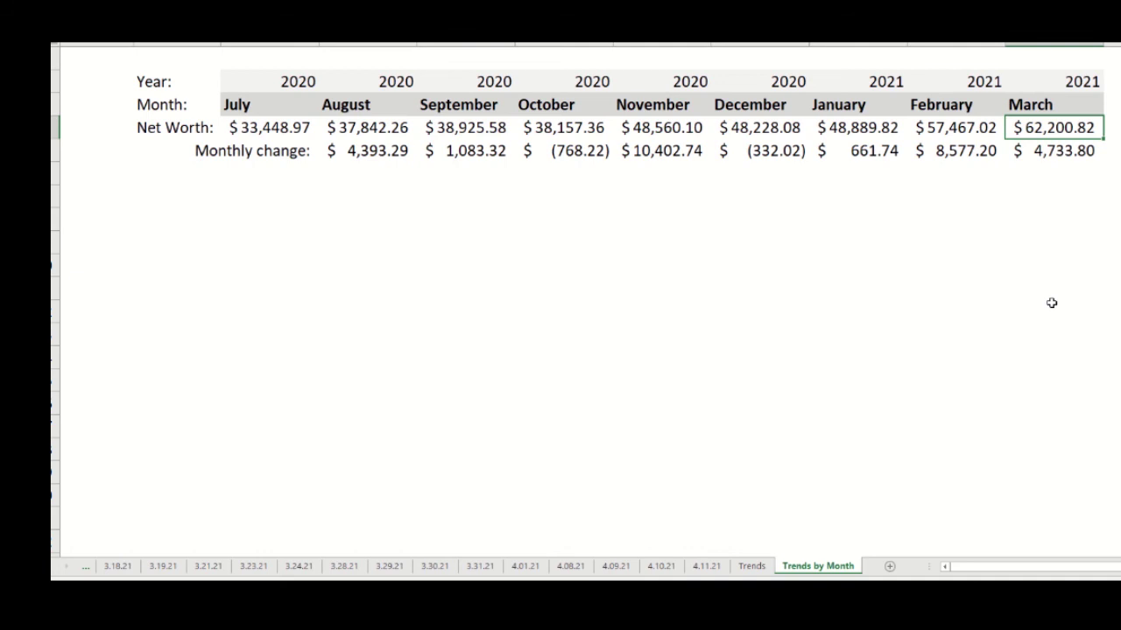
Check that Trends shows the 4.11.21 column, then return to the 4.11.21 sheet ($65,809 total).
key("ctrl+Page_Up")
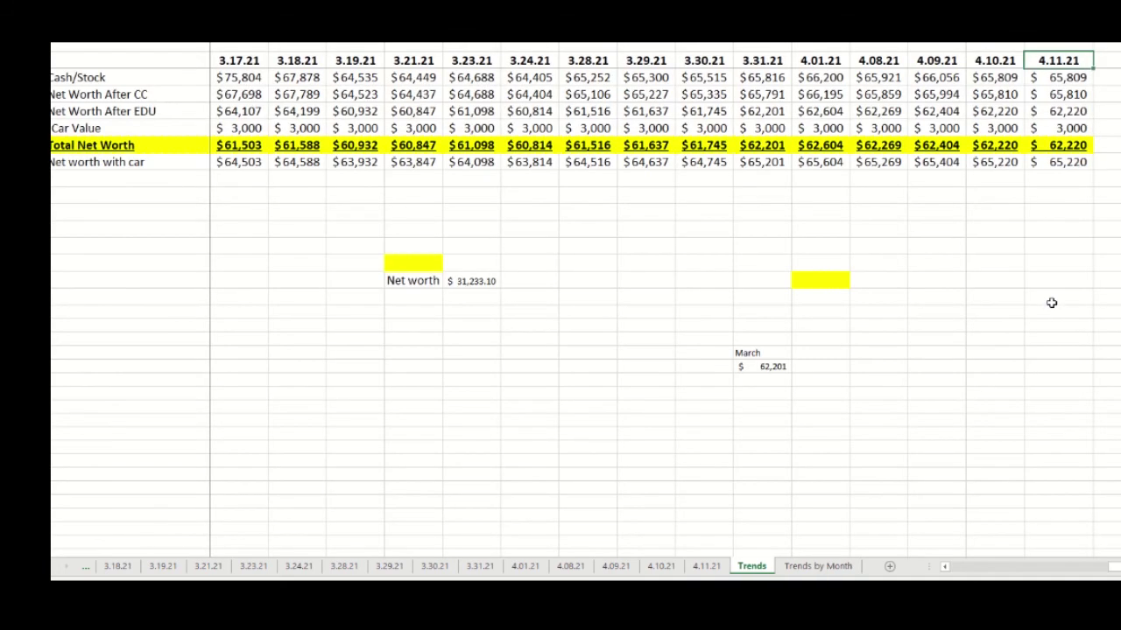
key("ctrl+Page_Up")
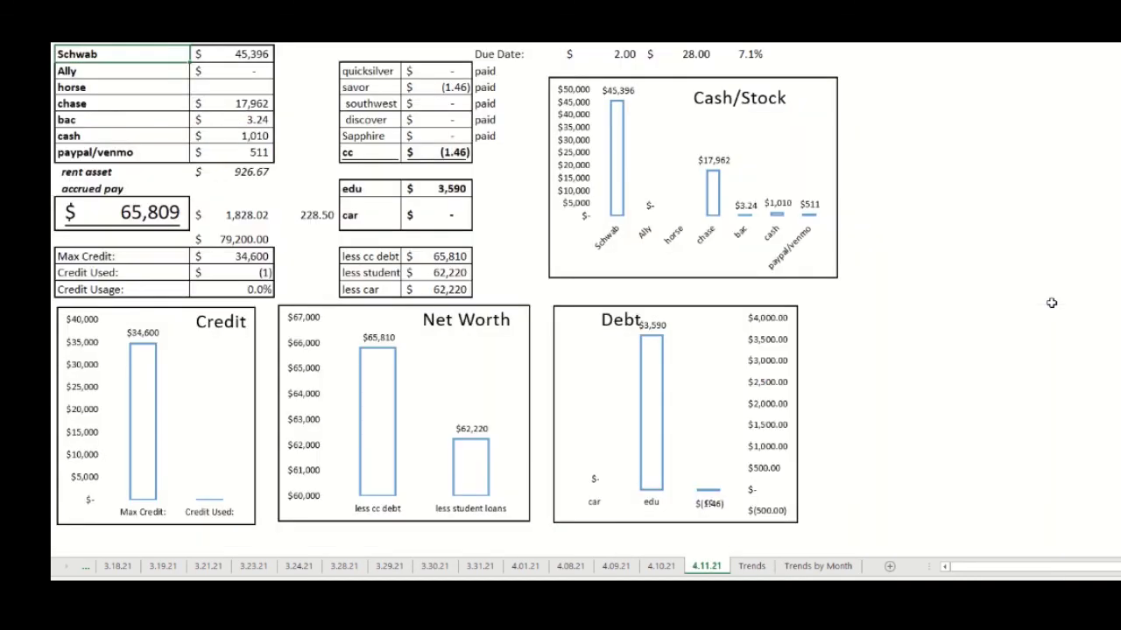
key("ctrl+Page_Down")
key("ctrl+Page_Up")
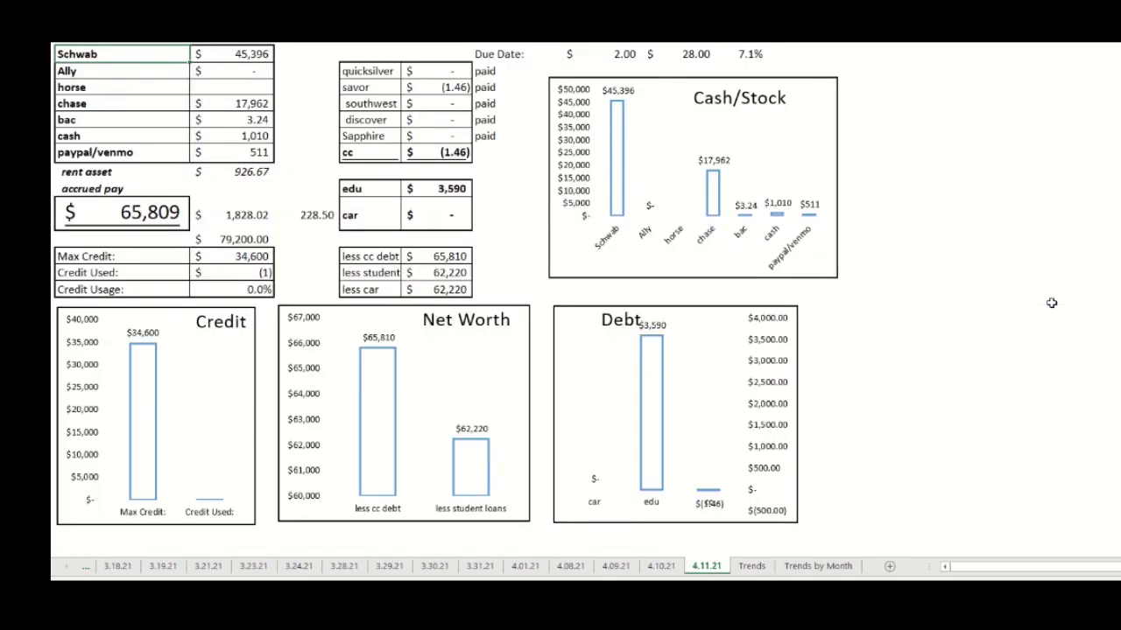